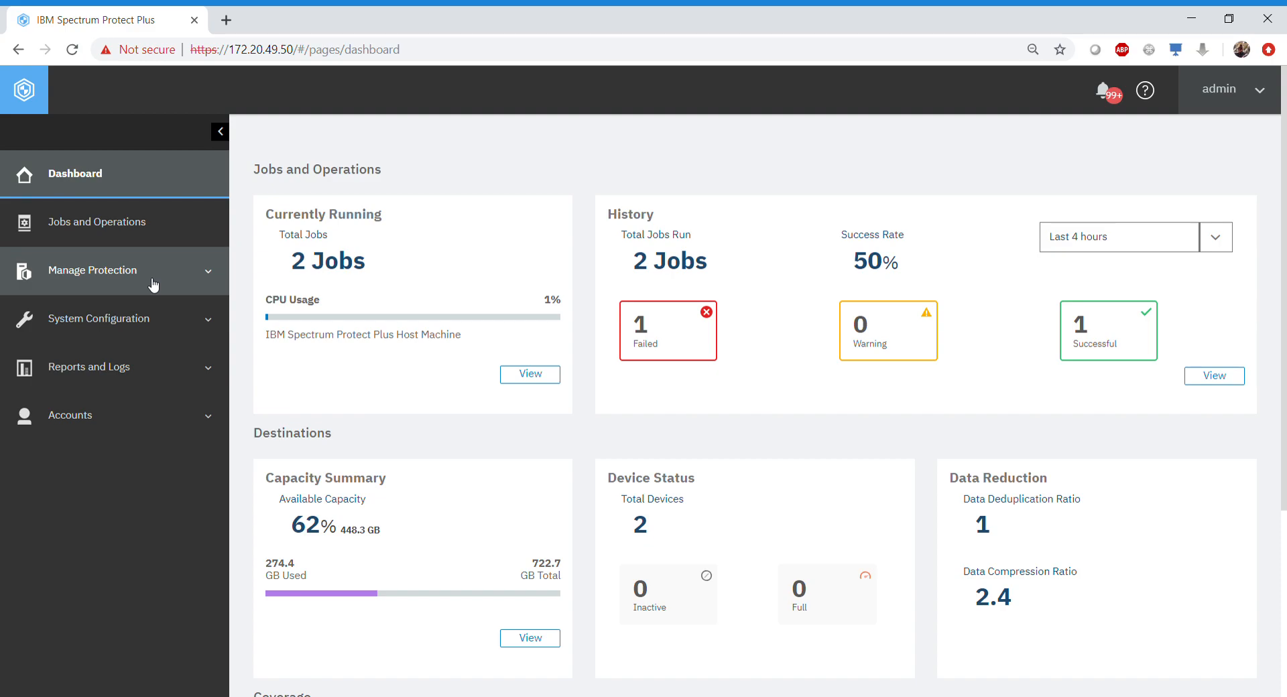
Open the restore page for SQL applications.
{"action": "left_click", "coordinate": [140, 285]}
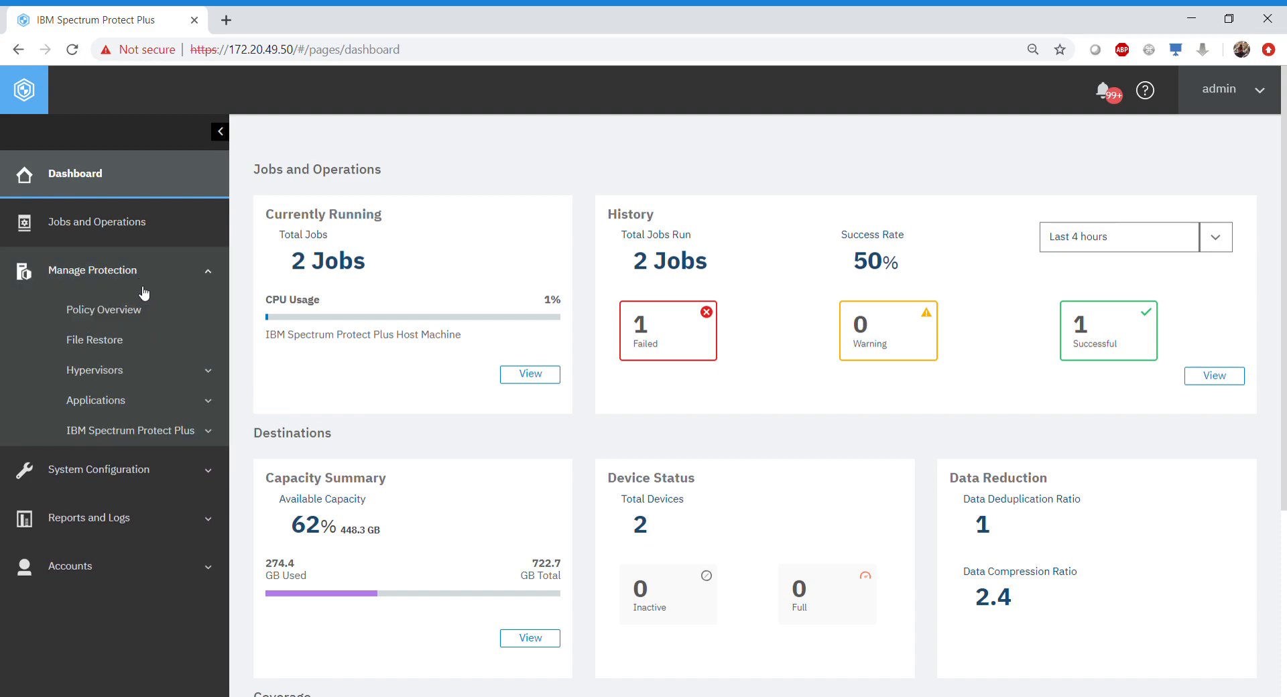
{"action": "left_click", "coordinate": [133, 406]}
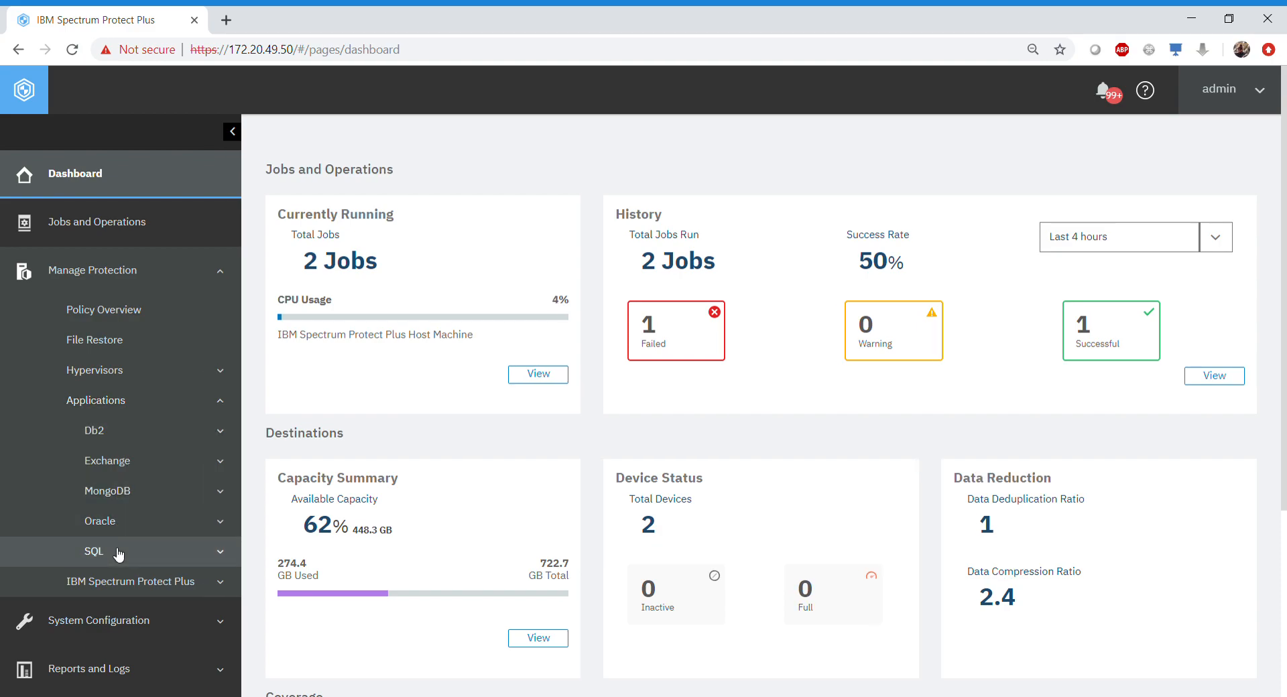
{"action": "left_click", "coordinate": [117, 556]}
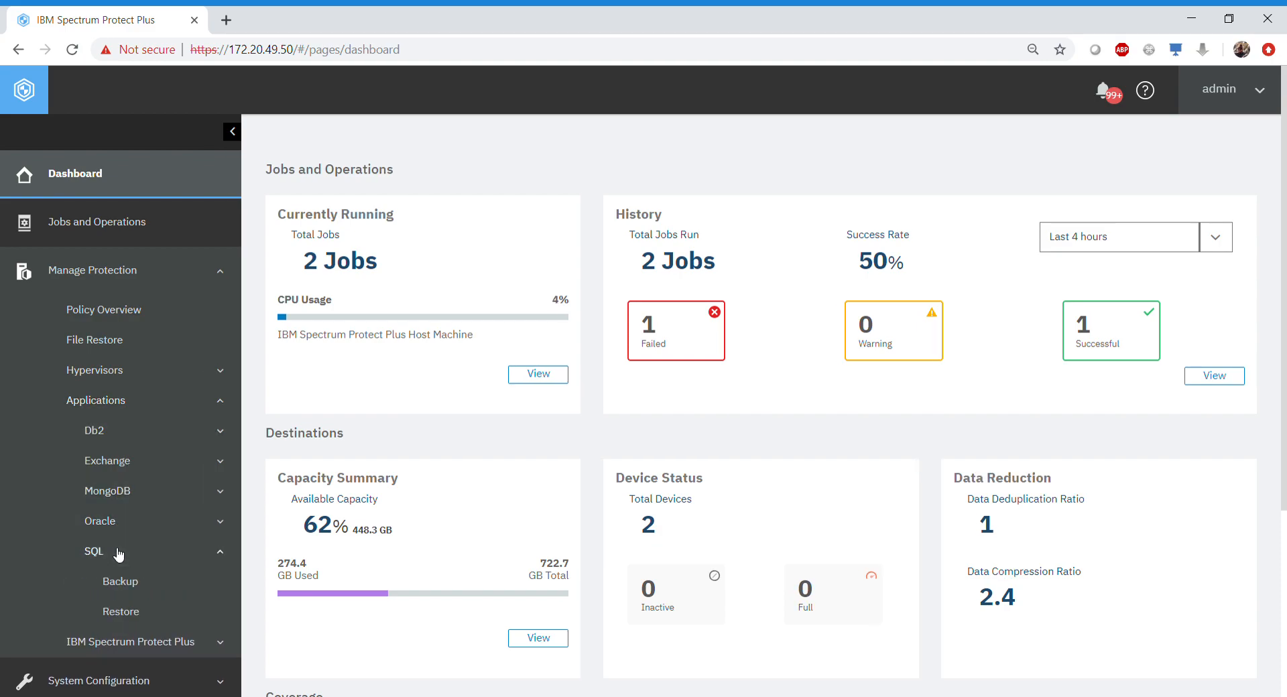
{"action": "left_click", "coordinate": [149, 610]}
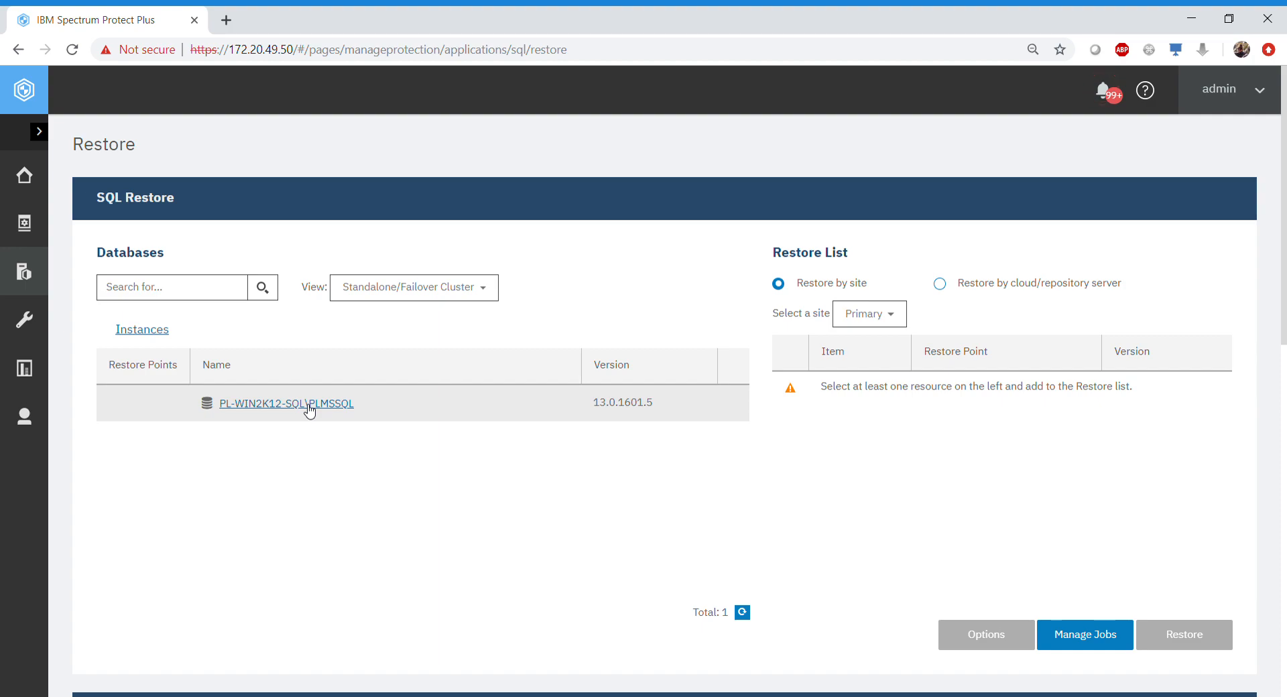
{"action": "left_click", "coordinate": [223, 286]}
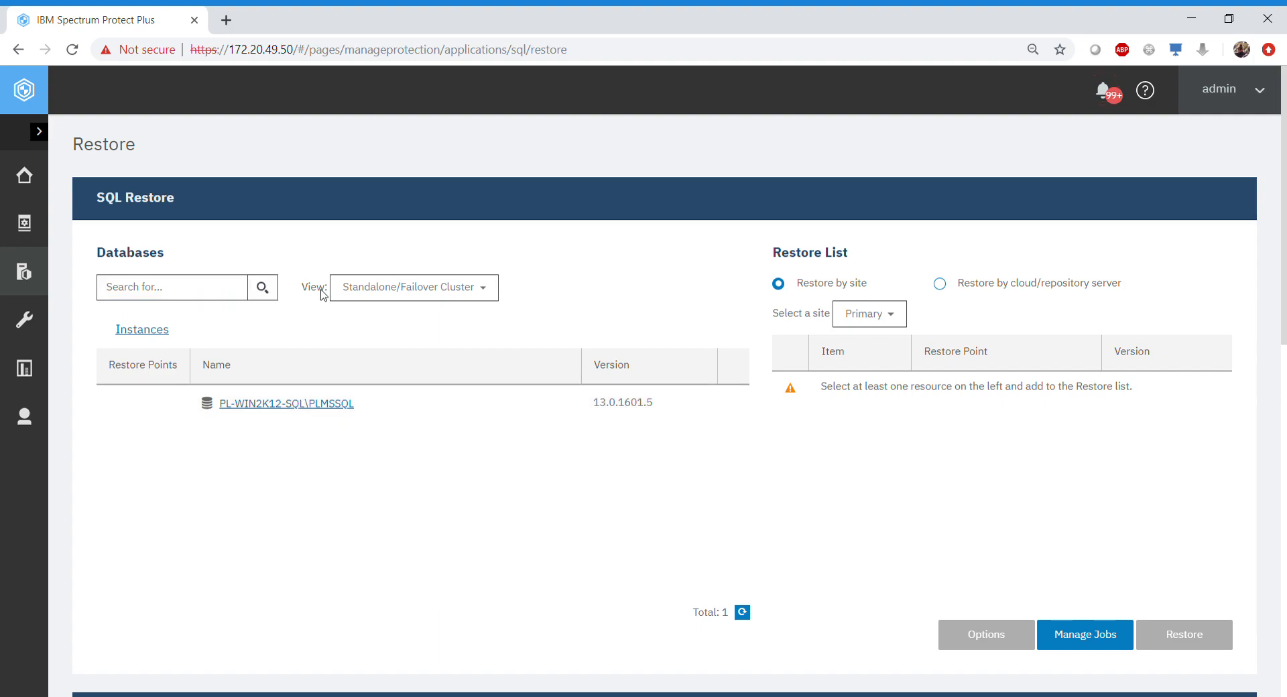
{"action": "left_click", "coordinate": [422, 290]}
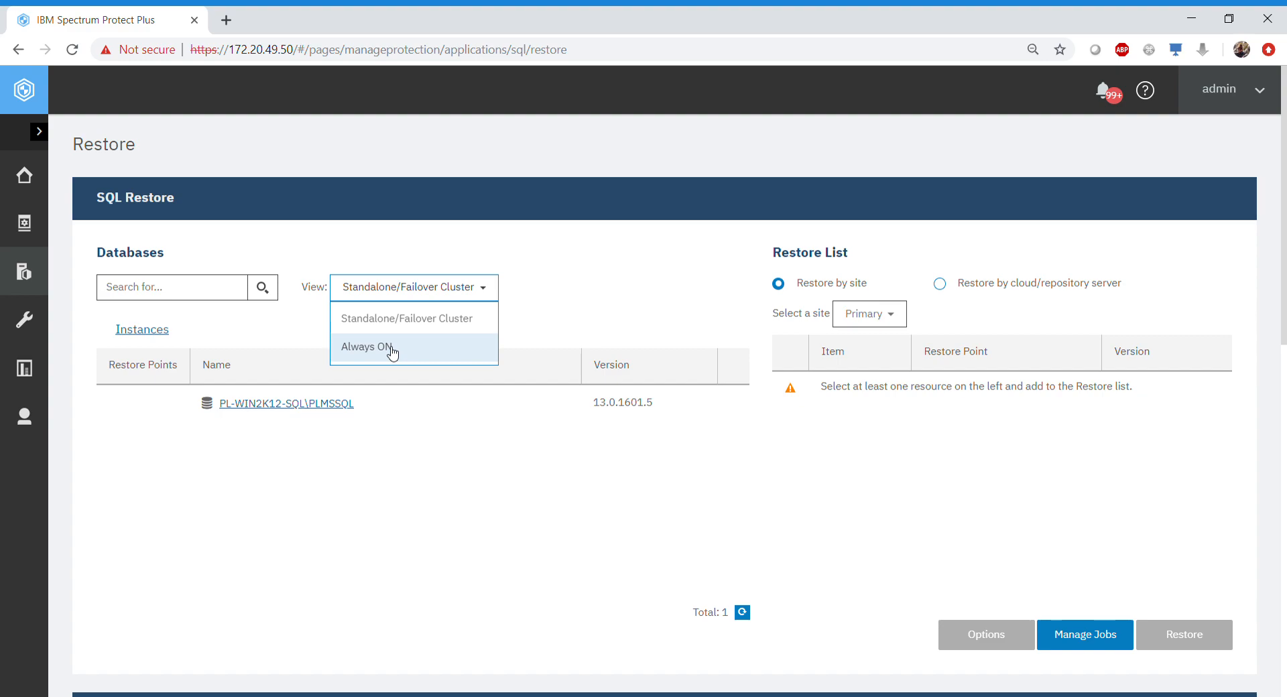
{"action": "left_click", "coordinate": [294, 332]}
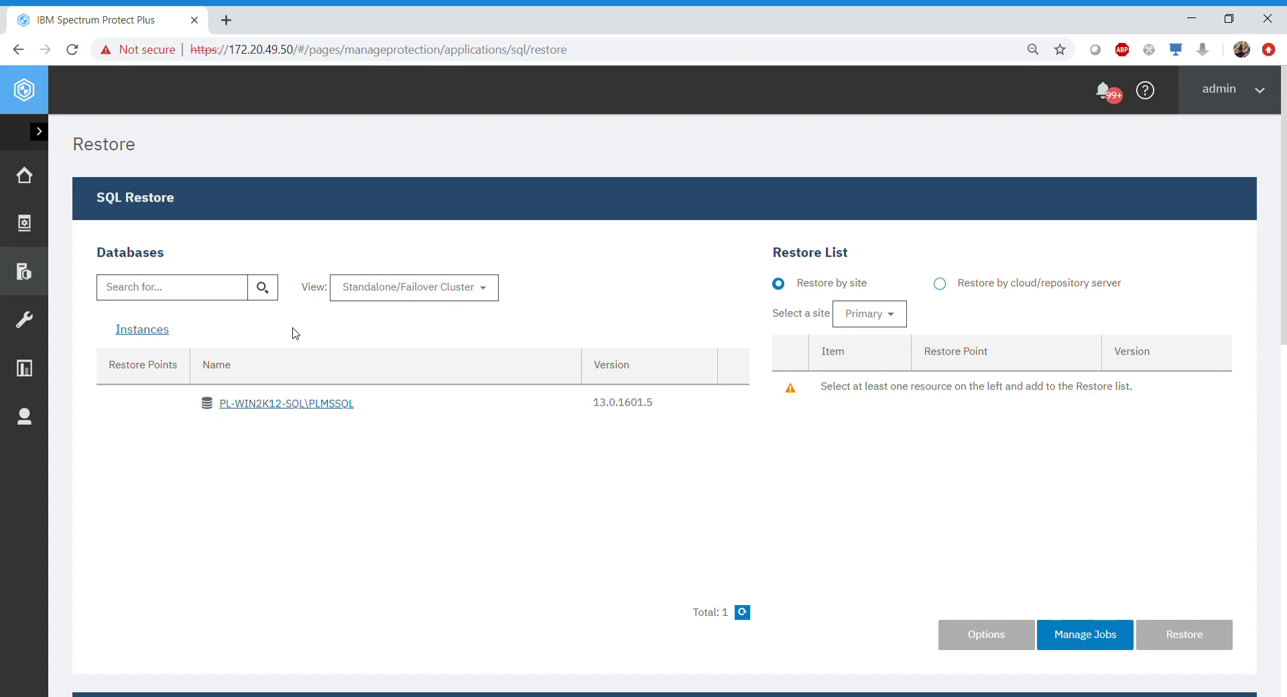
Open the PL-WIN2K12-SQL\PLMSSQL instance and add the RK_DB database to the restore list.
{"action": "left_click", "coordinate": [269, 405]}
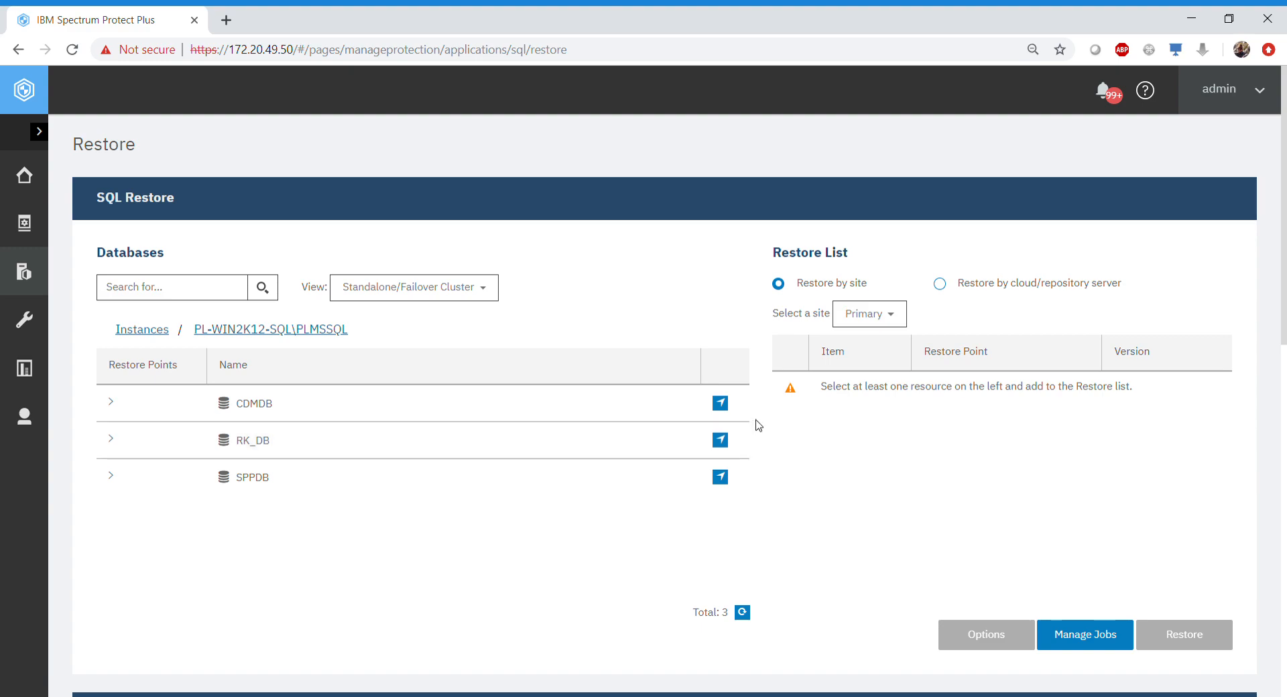
{"action": "left_click", "coordinate": [720, 443]}
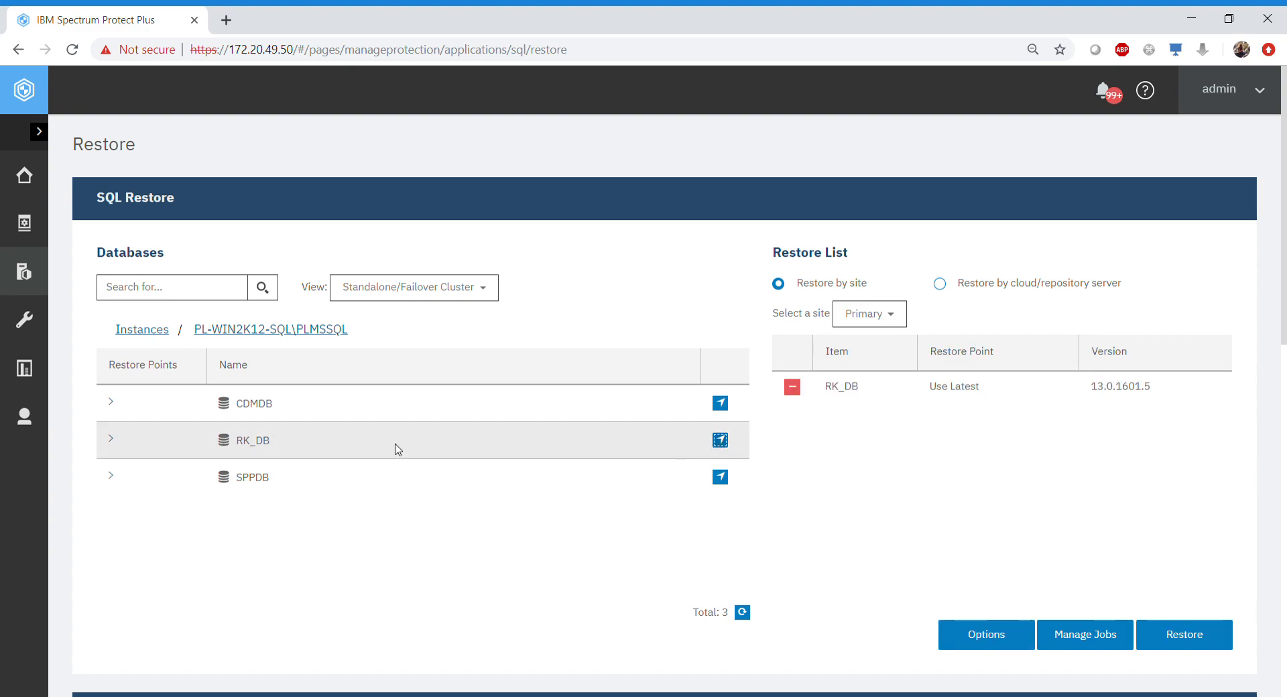
Show the restore points of RK_DB and check the filter choices for their storage location.
{"action": "left_click", "coordinate": [114, 442]}
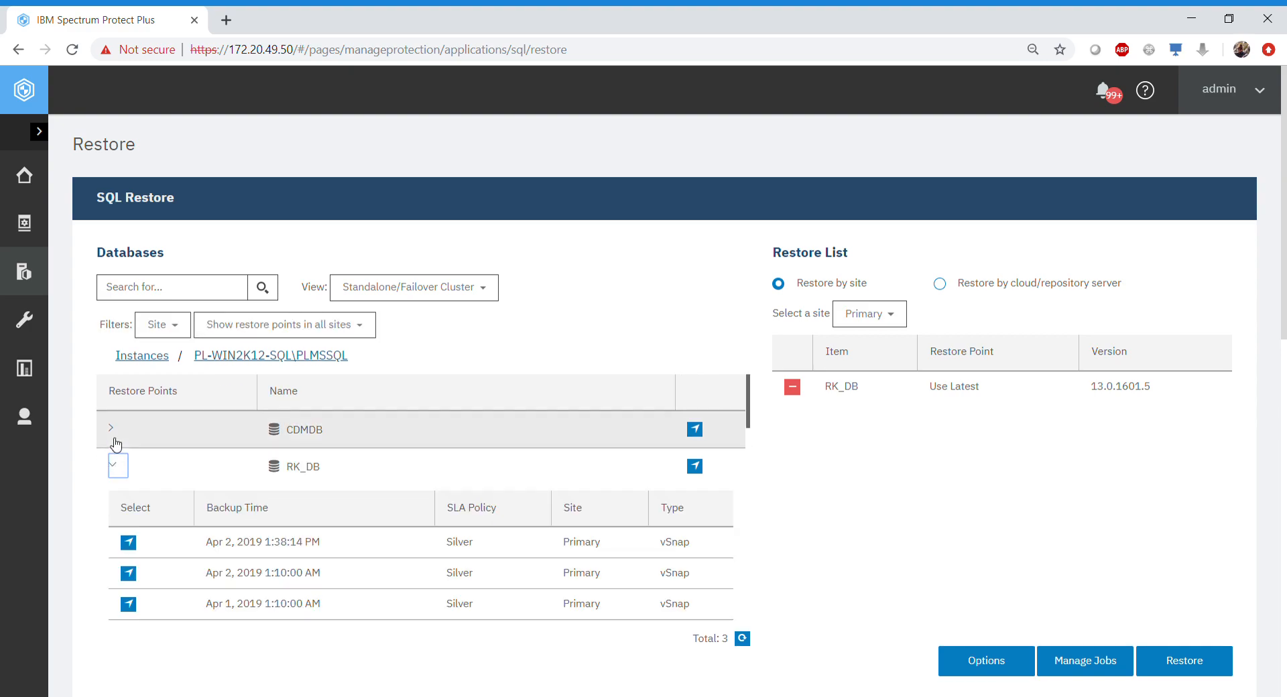
{"action": "scroll", "coordinate": [232, 469], "scroll_direction": "down", "scroll_amount": 2}
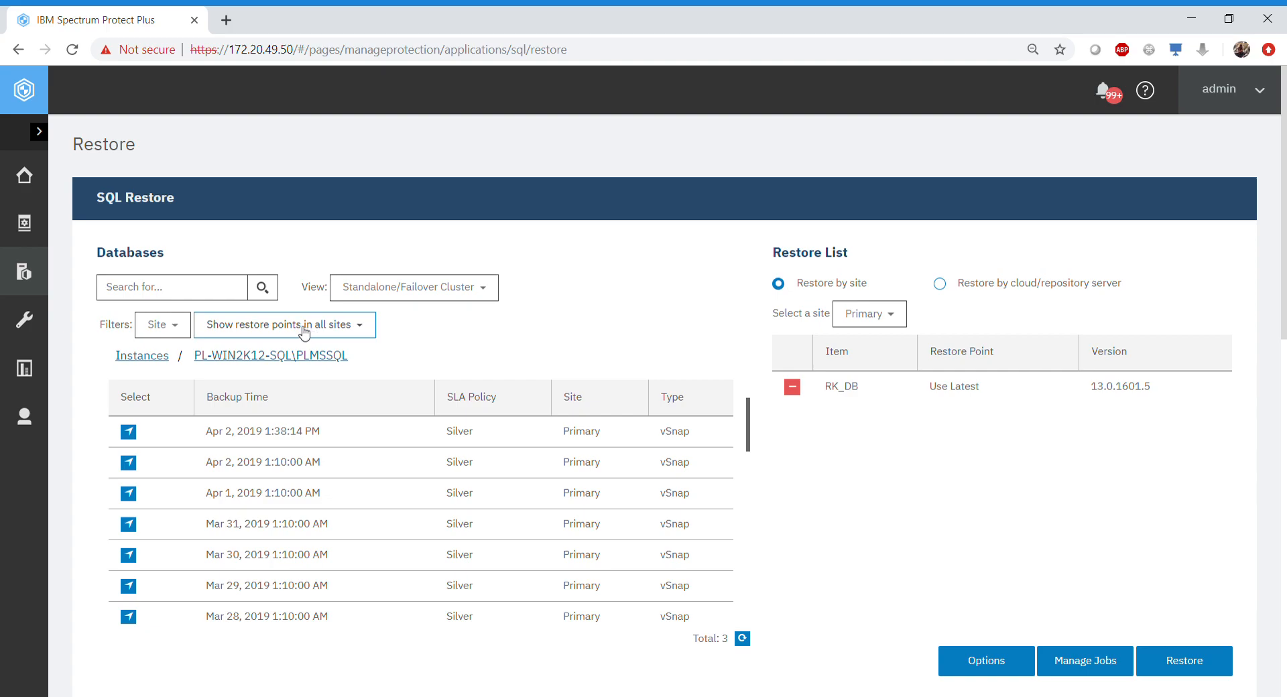
{"action": "left_click", "coordinate": [178, 327]}
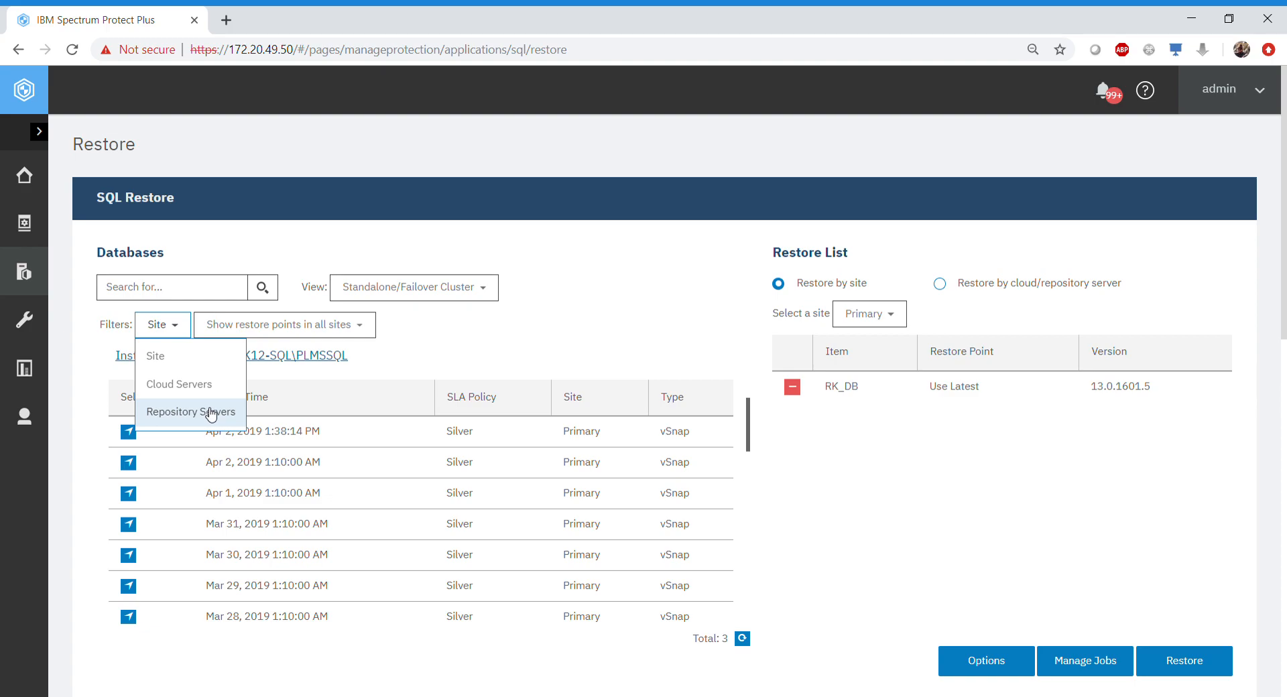
{"action": "left_click", "coordinate": [176, 327]}
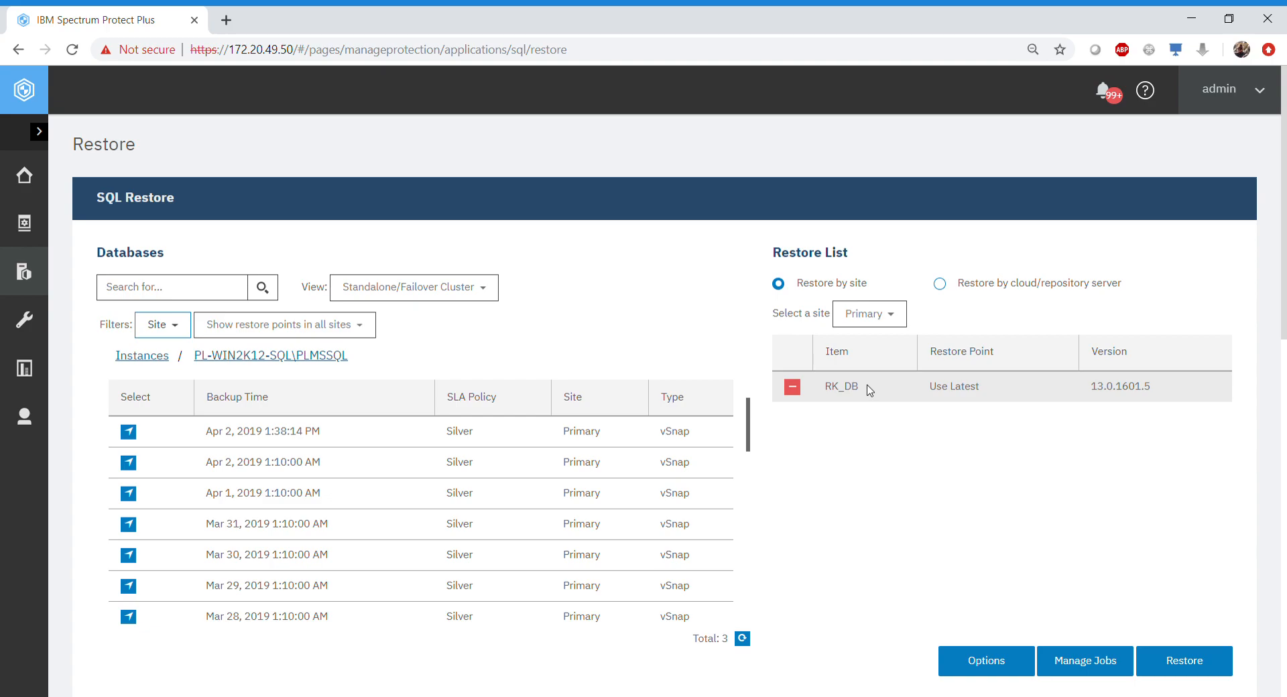
Open the restore options, select the Production restore type and expand the file paths of RK_DB.
{"action": "scroll", "coordinate": [869, 390], "scroll_direction": "down", "scroll_amount": 2}
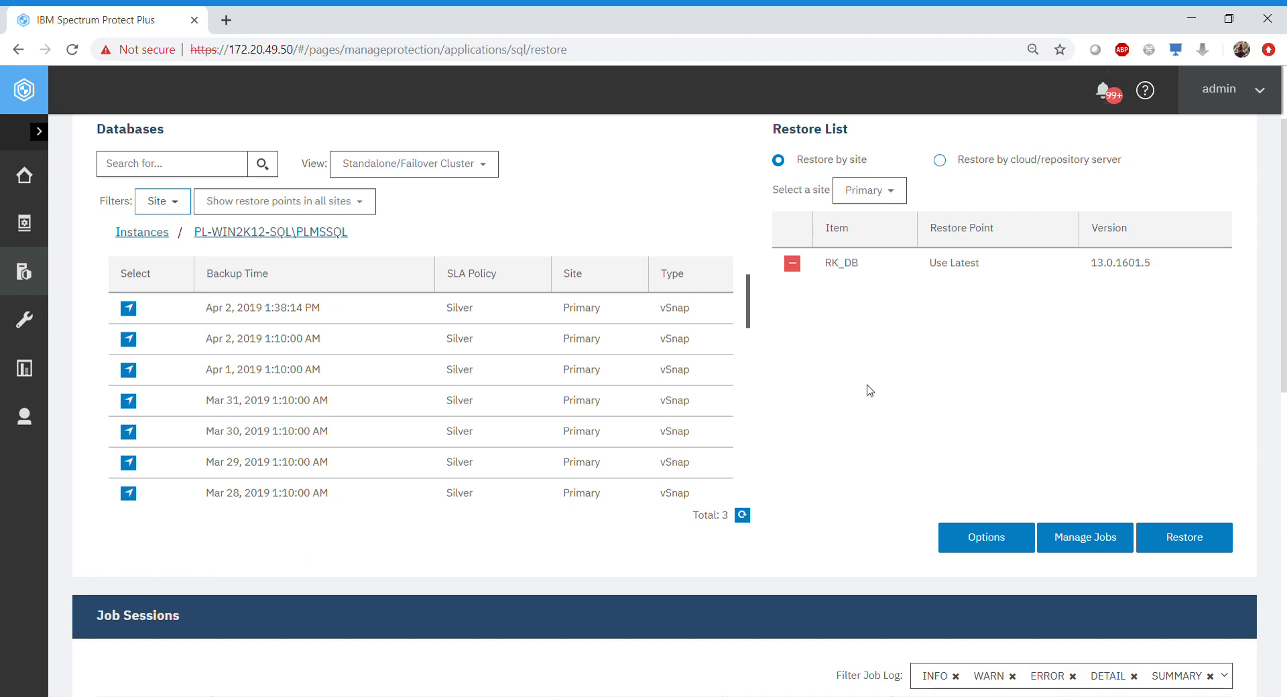
{"action": "left_click", "coordinate": [998, 536]}
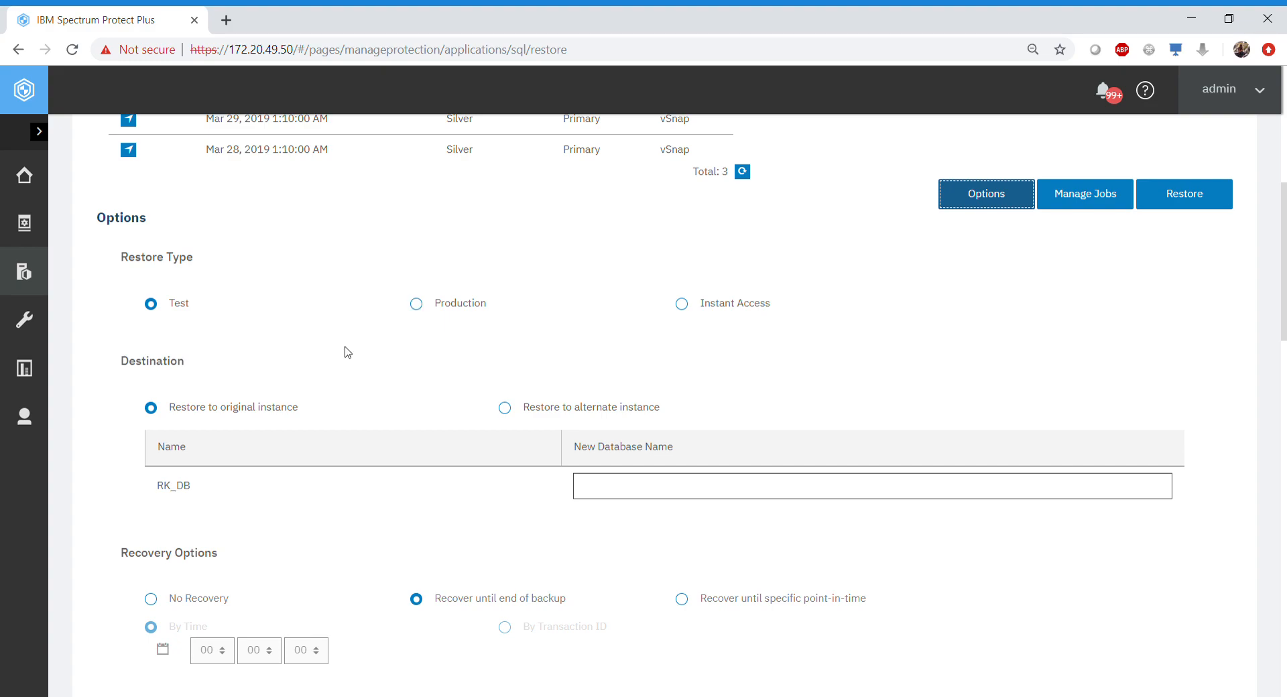
{"action": "left_click", "coordinate": [417, 311]}
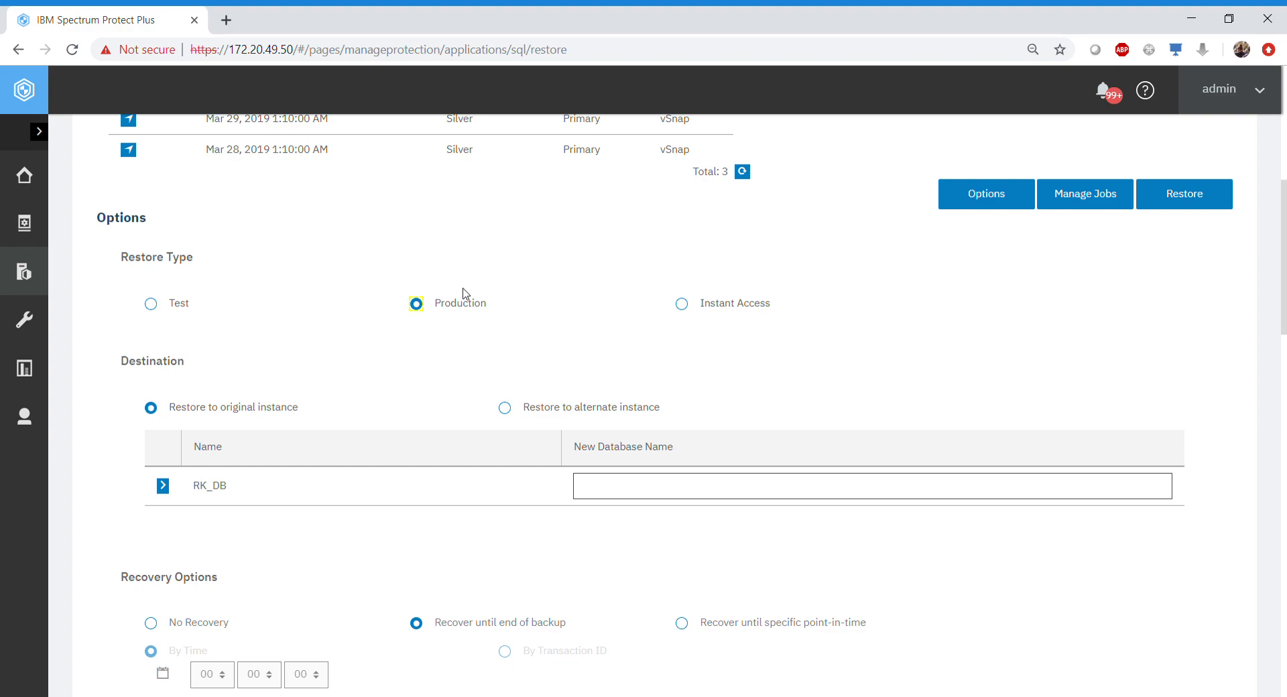
{"action": "left_click", "coordinate": [165, 488]}
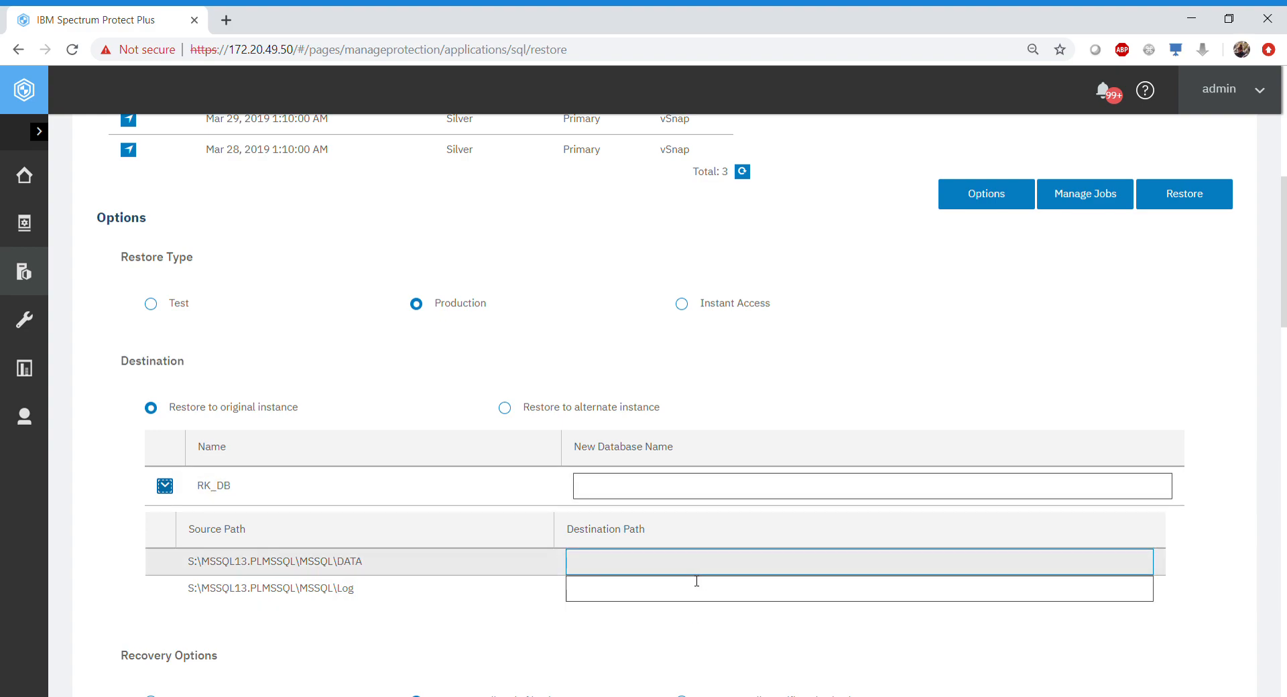
Set the restore type to Test and enter RK_DB_res as the new database name.
{"action": "left_click", "coordinate": [643, 497]}
{"action": "type", "text": "RK_DB"}
{"action": "left_click", "coordinate": [151, 304]}
{"action": "left_click", "coordinate": [807, 503]}
{"action": "type", "text": "_res"}
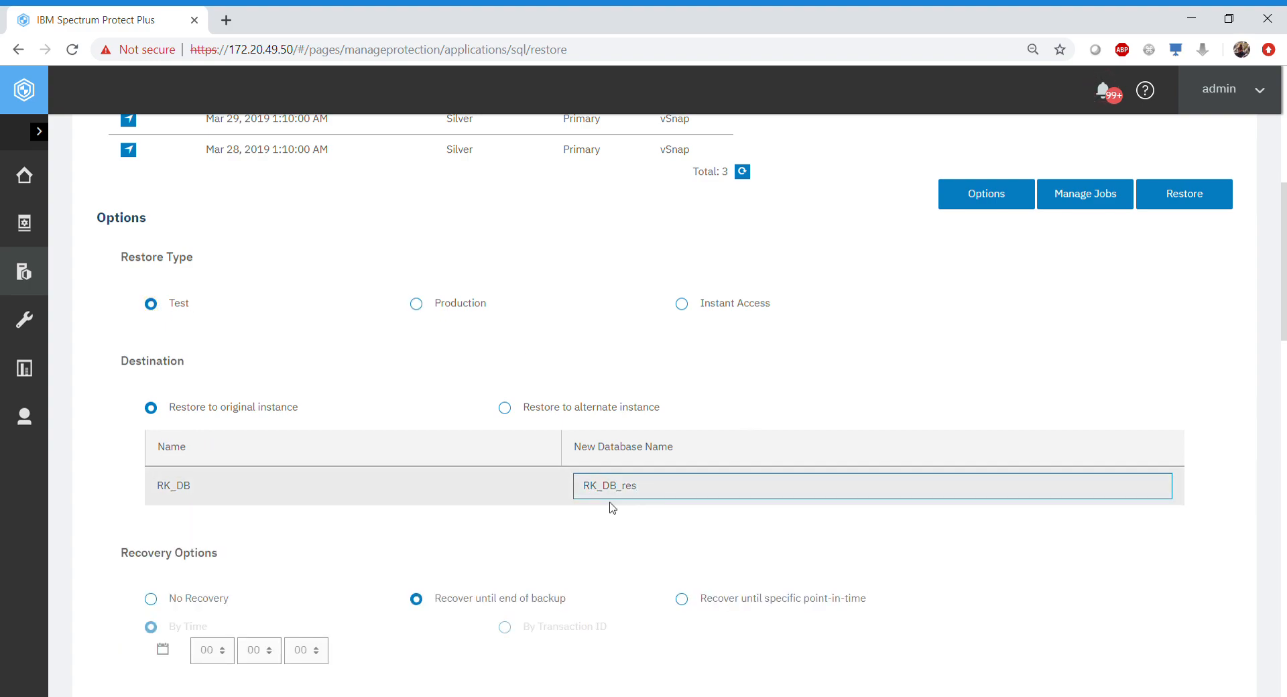
Try the Instant Access restore type with an alternate instance, and return to a Test restore to the original instance.
{"action": "scroll", "coordinate": [609, 510], "scroll_direction": "down", "scroll_amount": 2}
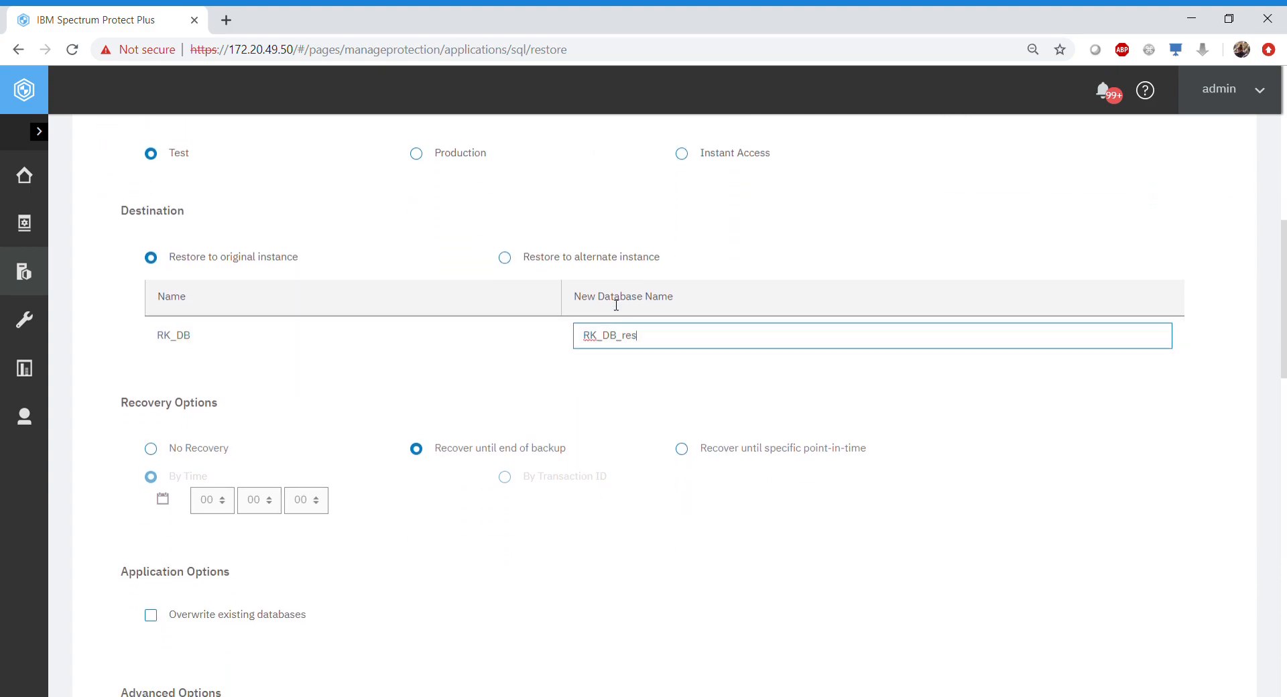
{"action": "left_click", "coordinate": [688, 156]}
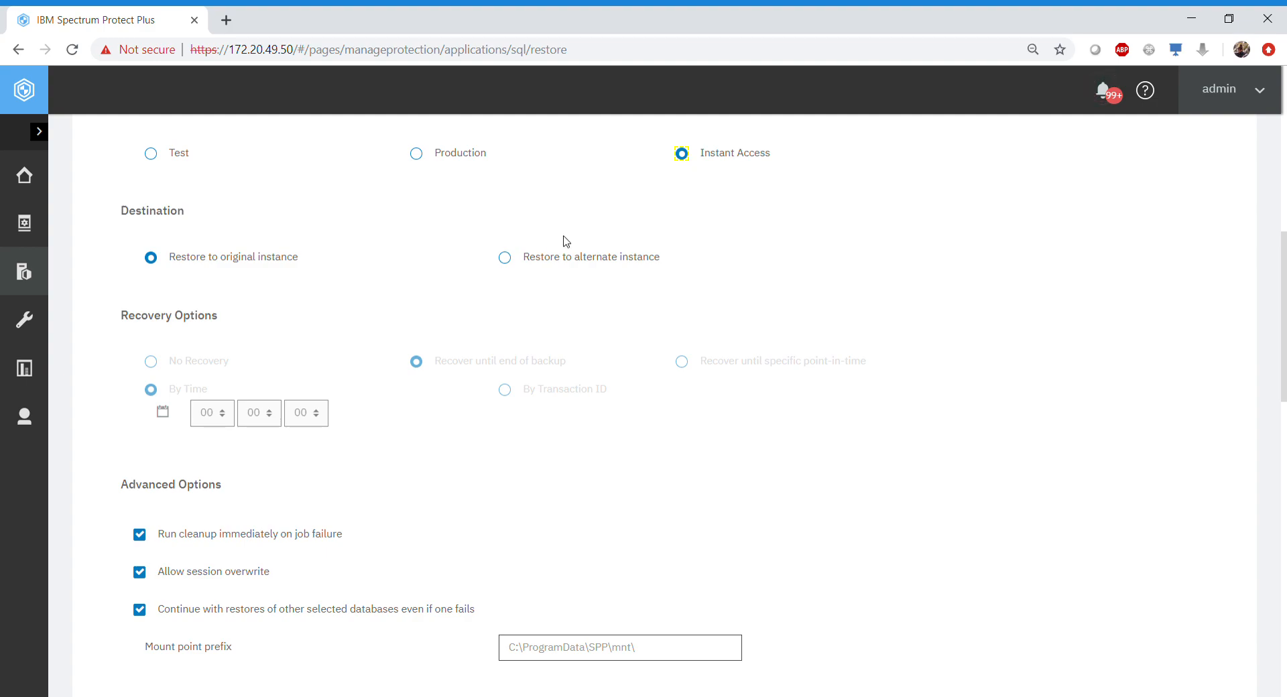
{"action": "left_click", "coordinate": [508, 260]}
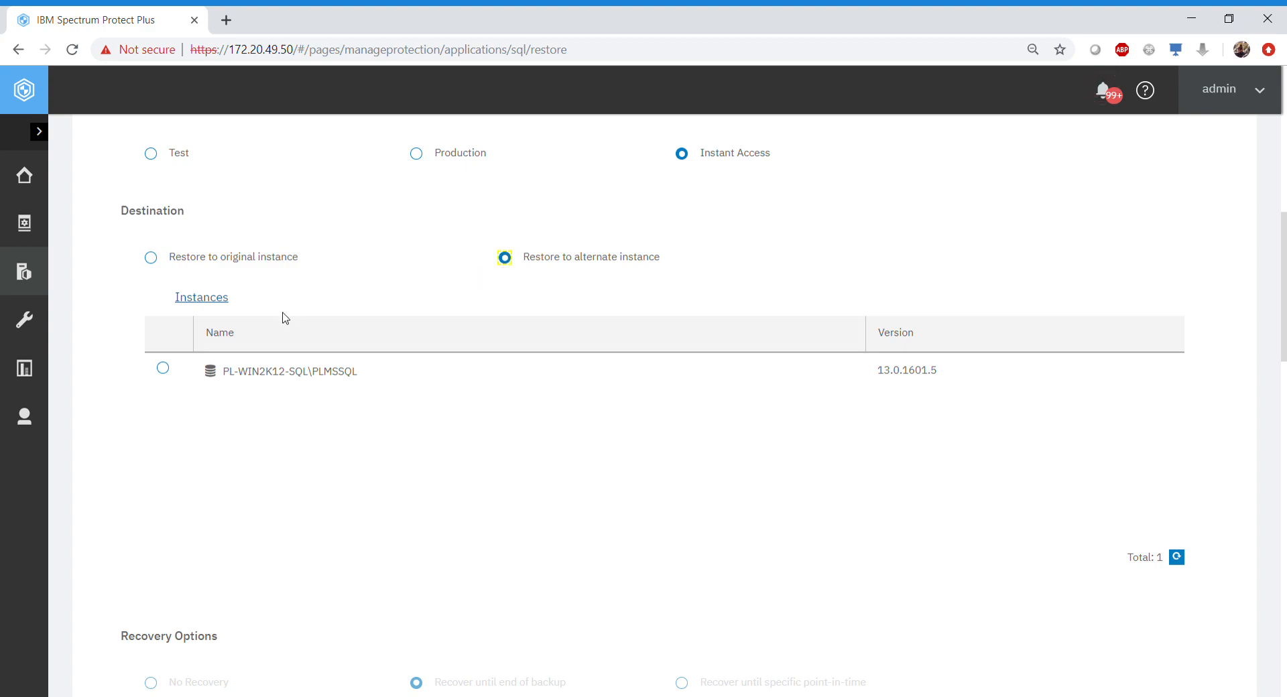
{"action": "left_click", "coordinate": [166, 260]}
{"action": "left_click", "coordinate": [152, 158]}
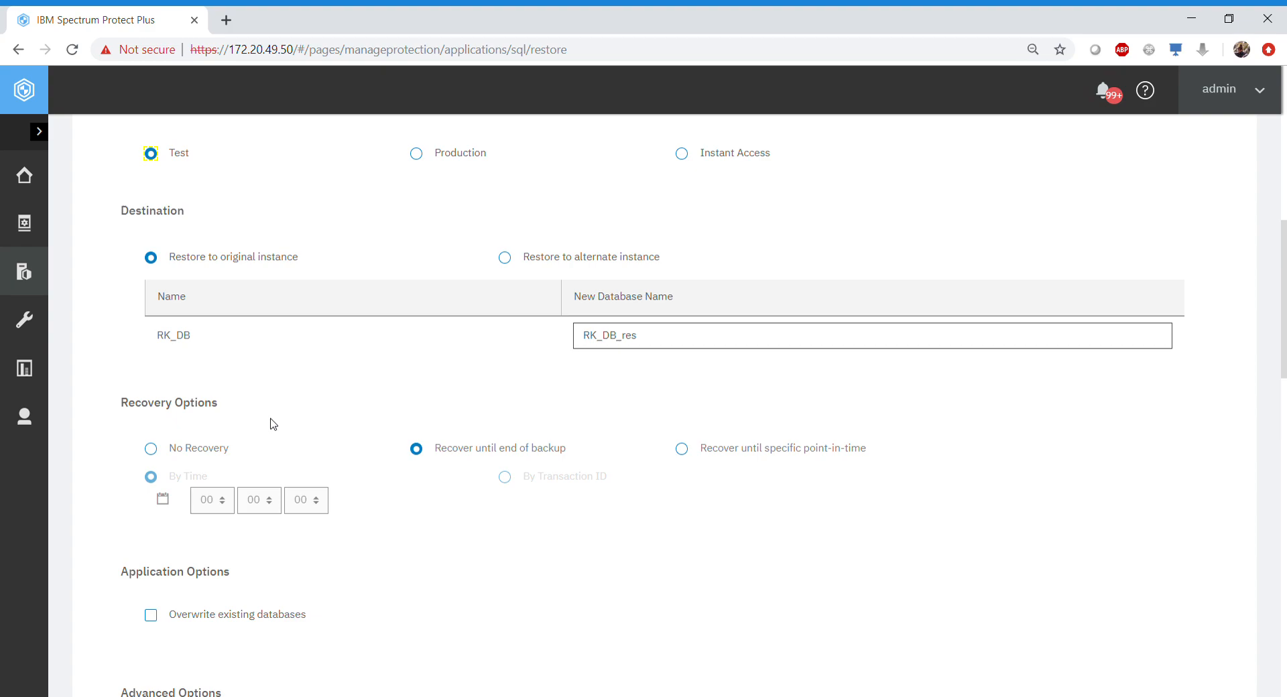
Try recovery until a specific point in time, and switch back to recovering until end of backup.
{"action": "scroll", "coordinate": [273, 424], "scroll_direction": "up", "scroll_amount": 5}
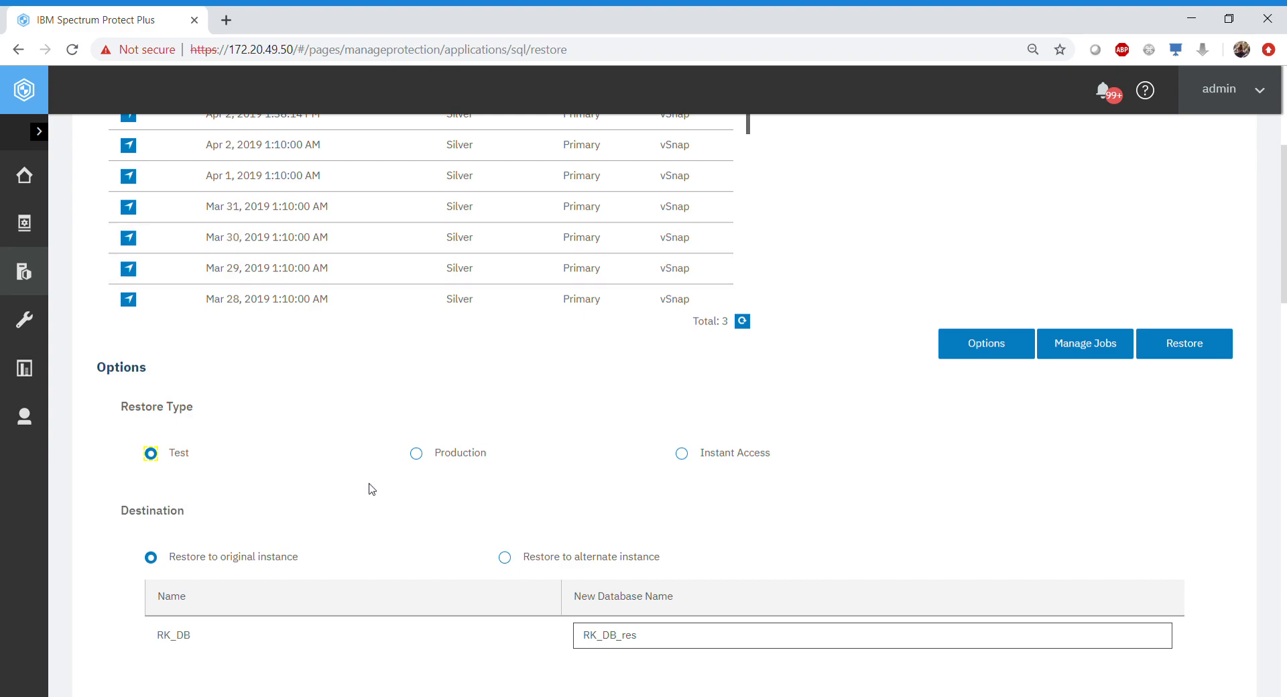
{"action": "scroll", "coordinate": [370, 488], "scroll_direction": "down", "scroll_amount": 6}
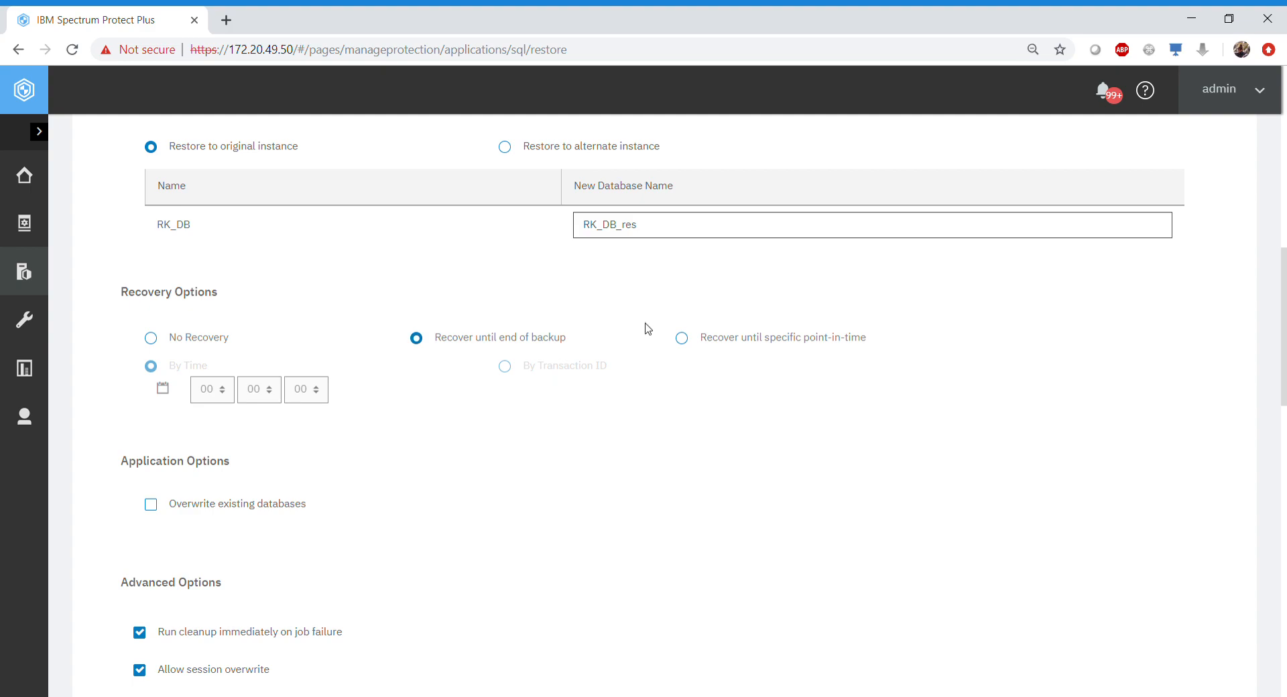
{"action": "left_click", "coordinate": [682, 338]}
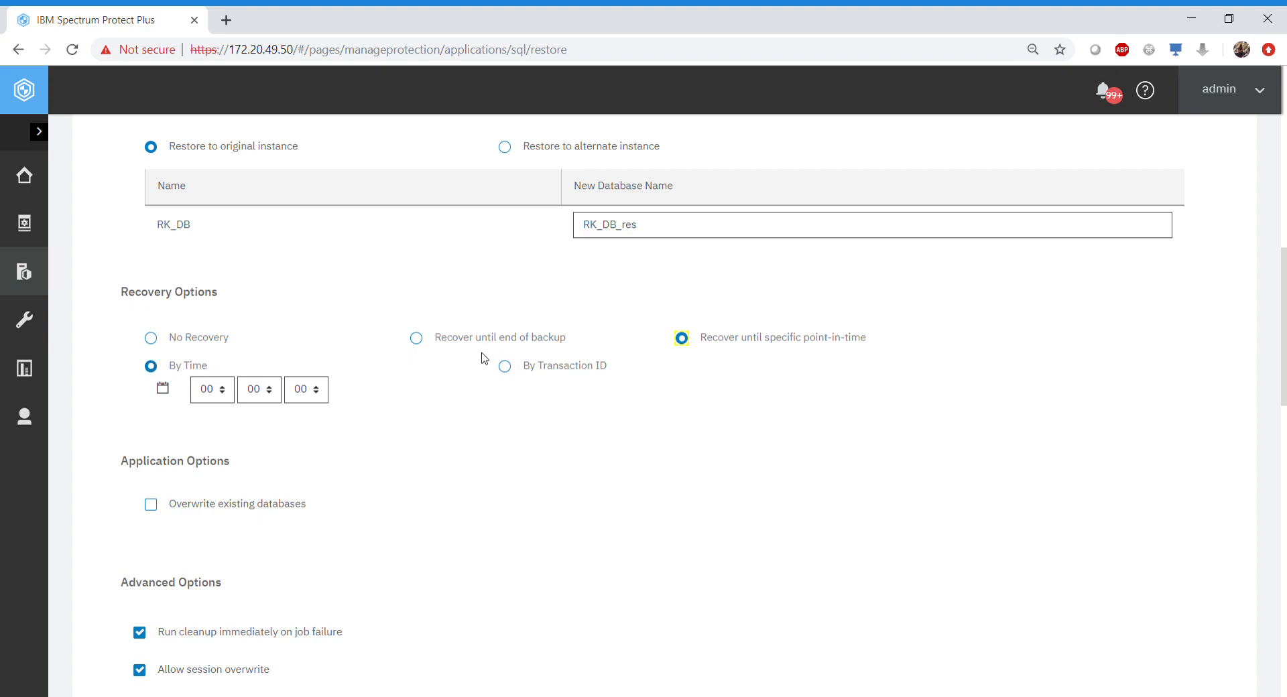
{"action": "left_click", "coordinate": [425, 343]}
{"action": "scroll", "coordinate": [432, 408], "scroll_direction": "down", "scroll_amount": 2}
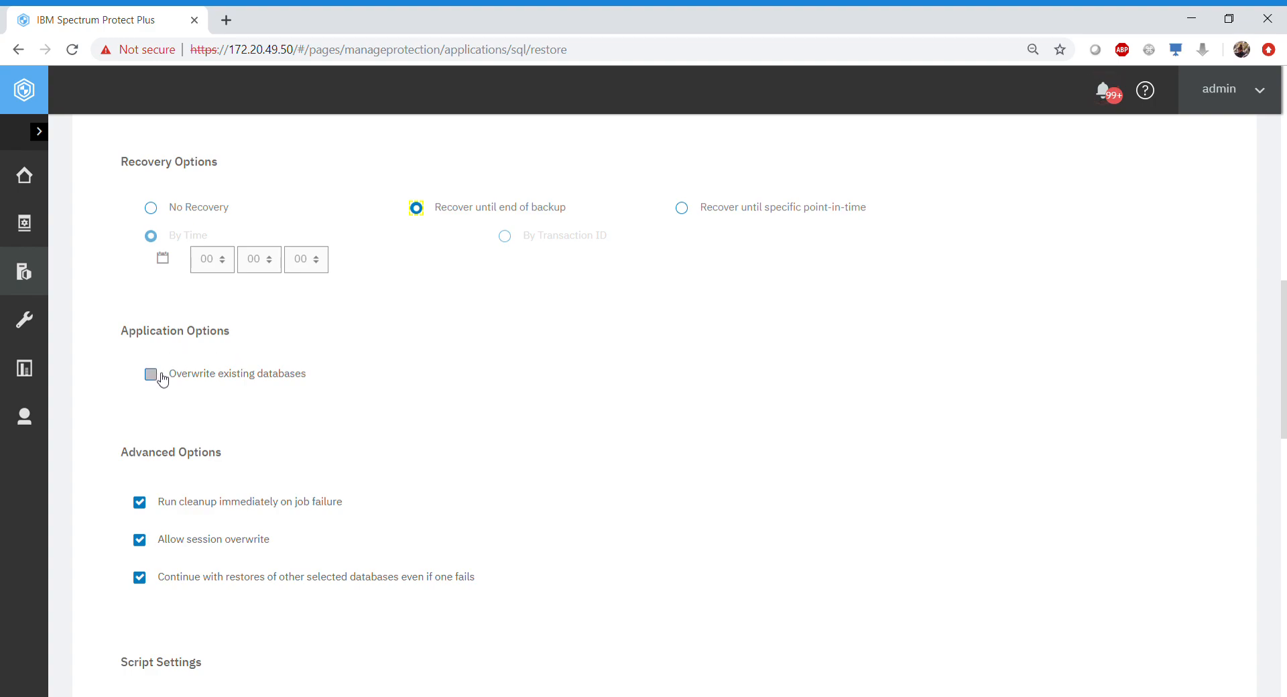
Review the application, advanced and script settings and save the restore options.
{"action": "scroll", "coordinate": [163, 382], "scroll_direction": "up", "scroll_amount": 3}
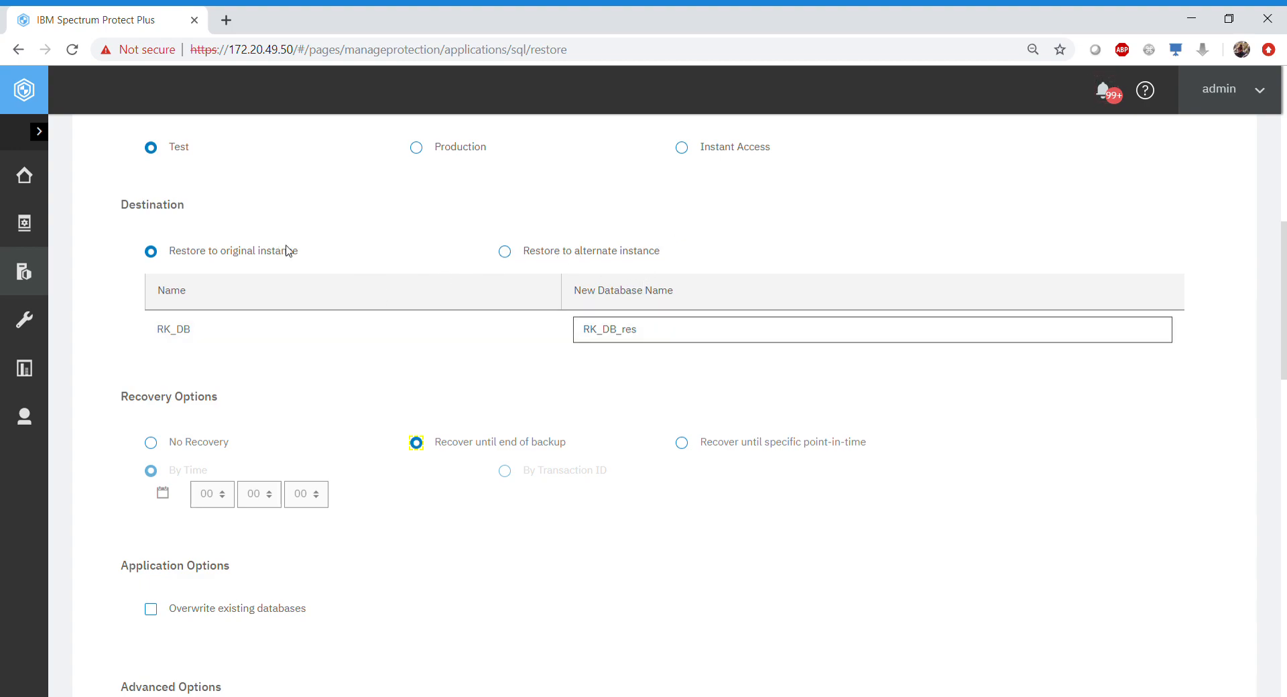
{"action": "scroll", "coordinate": [288, 250], "scroll_direction": "down", "scroll_amount": 5}
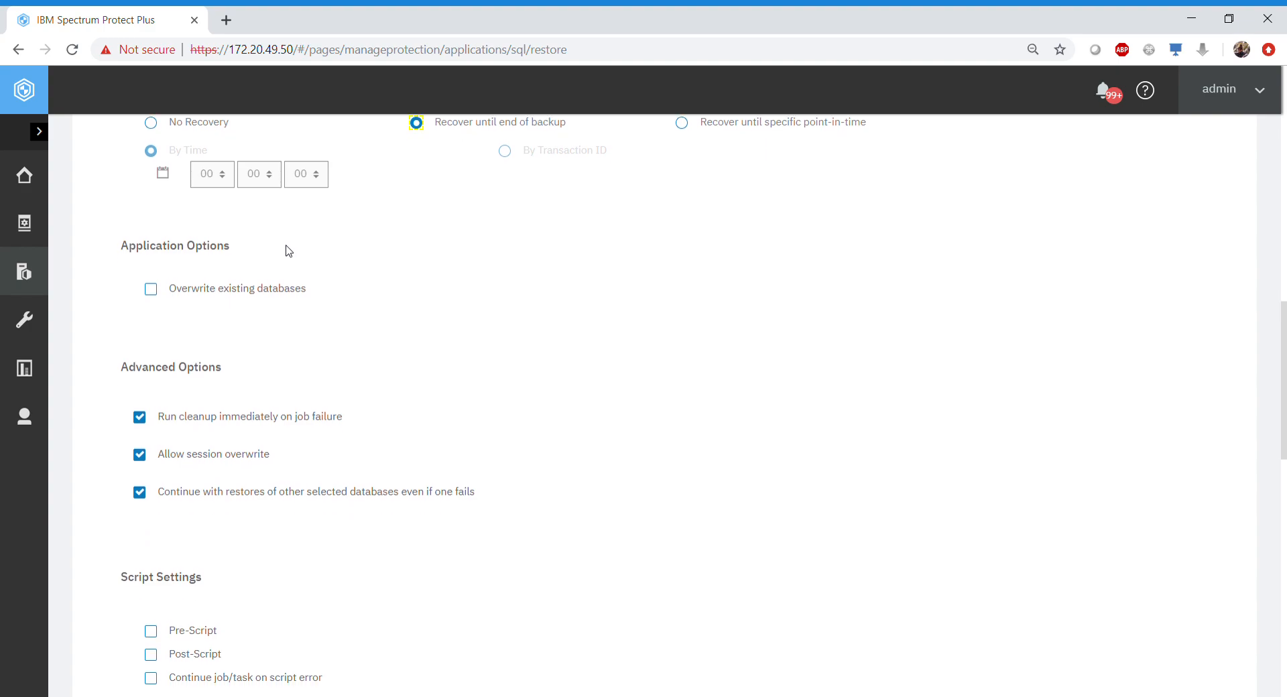
{"action": "scroll", "coordinate": [288, 251], "scroll_direction": "down", "scroll_amount": 1}
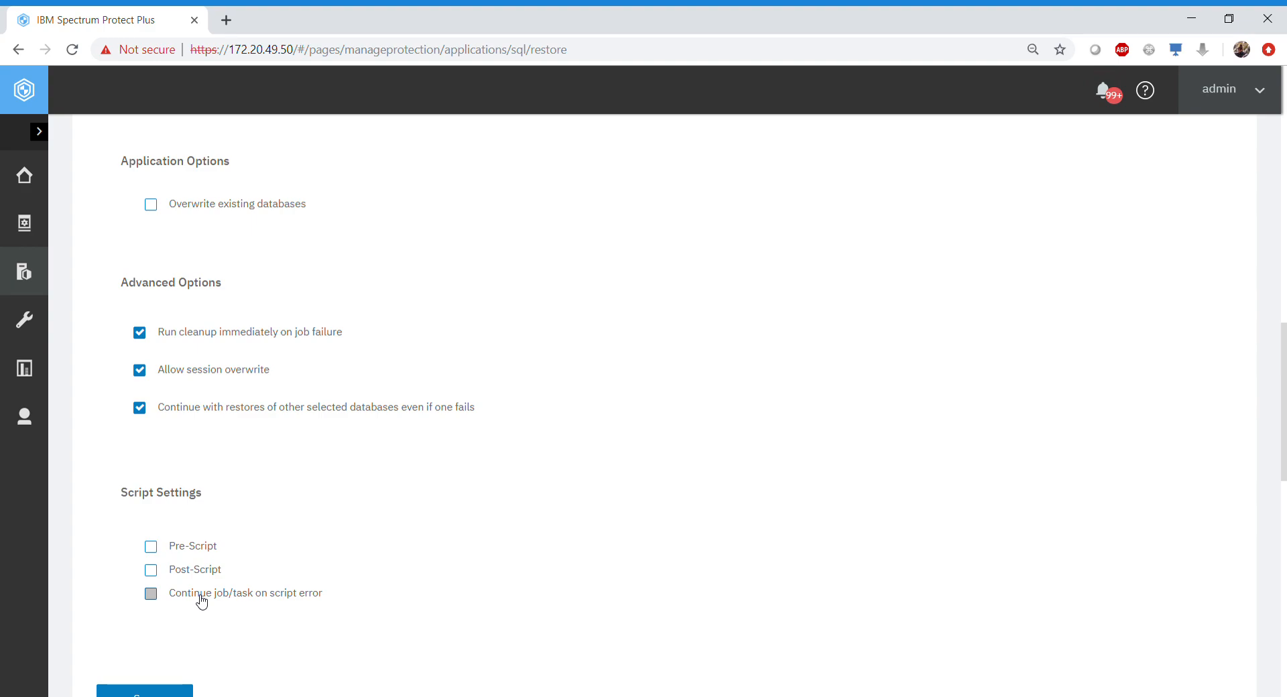
{"action": "scroll", "coordinate": [202, 602], "scroll_direction": "down", "scroll_amount": 2}
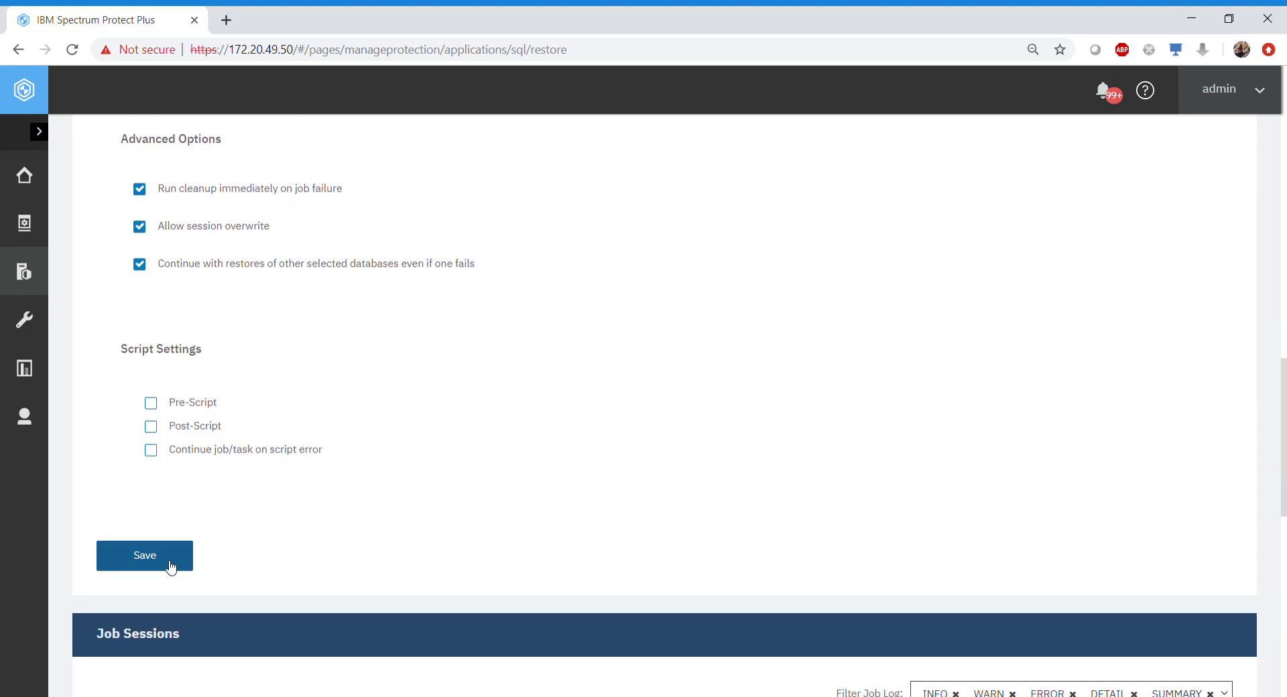
{"action": "scroll", "coordinate": [192, 563], "scroll_direction": "down", "scroll_amount": 10}
{"action": "scroll", "coordinate": [488, 546], "scroll_direction": "up", "scroll_amount": 5}
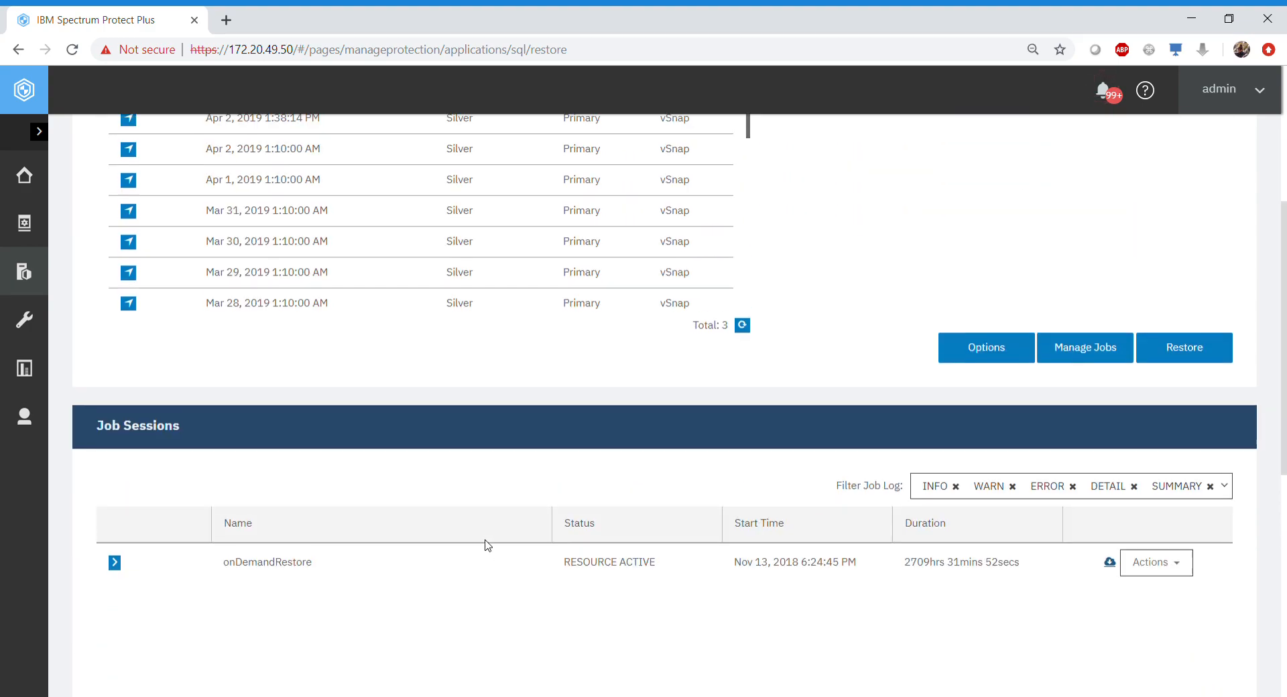
Run the restore job for RK_DB and confirm it.
{"action": "left_click", "coordinate": [1214, 356]}
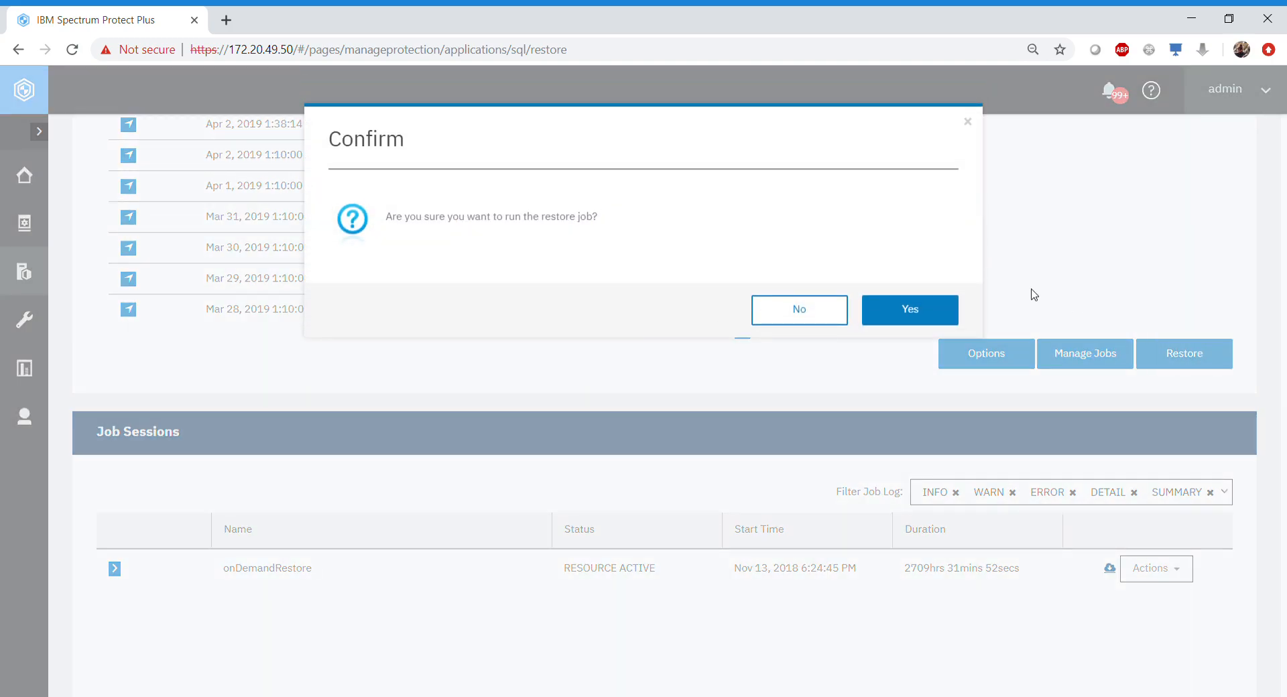
{"action": "left_click", "coordinate": [889, 322]}
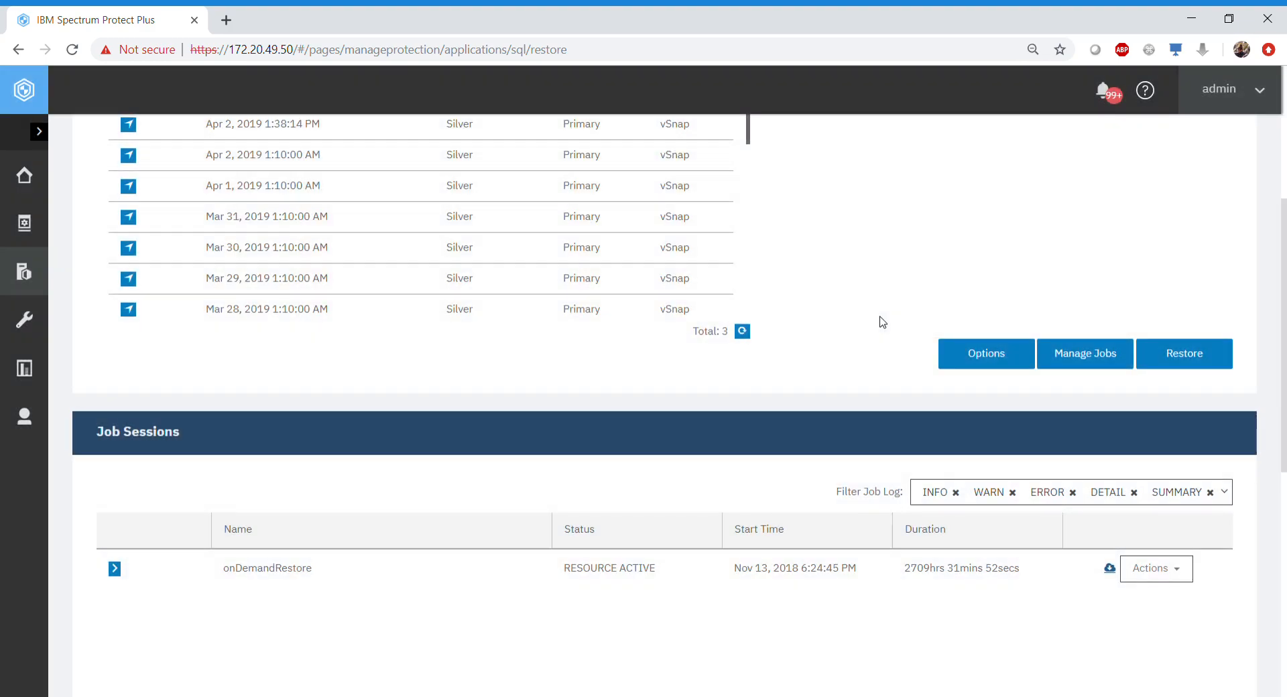
{"action": "left_click", "coordinate": [892, 319]}
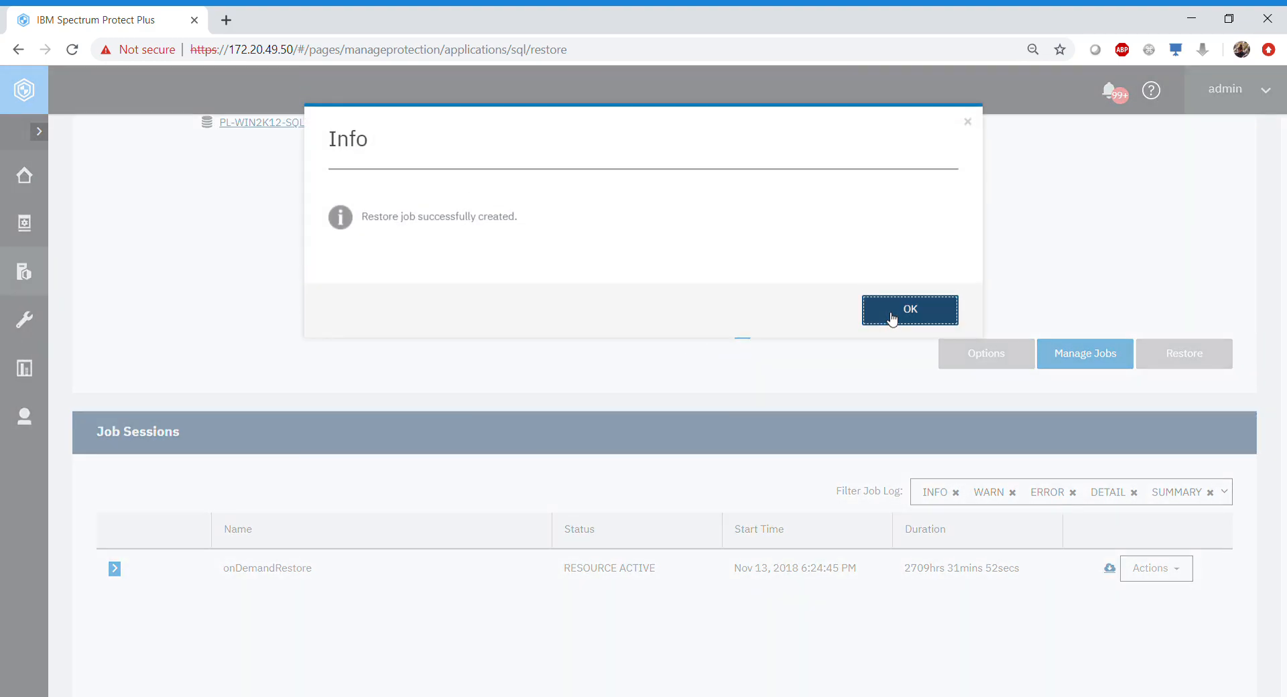
{"action": "left_click", "coordinate": [892, 318]}
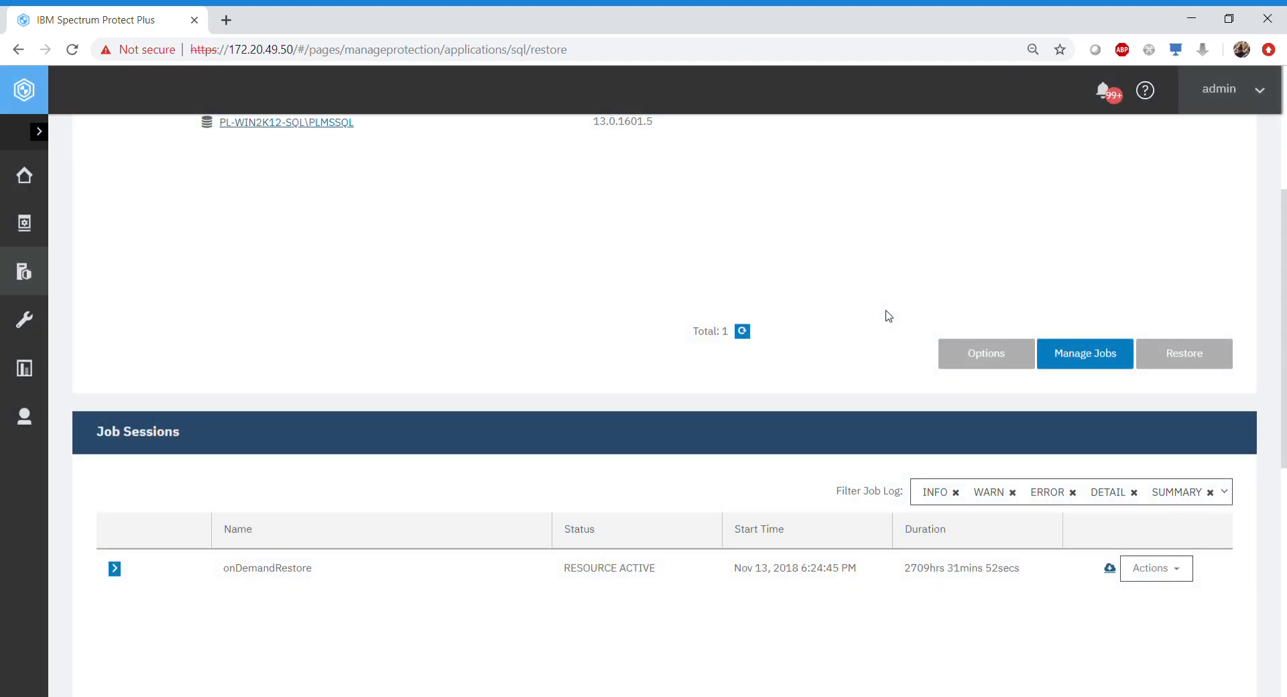
Refresh the job sessions and check the actions available for the active resource dbrestoretest.
{"action": "scroll", "coordinate": [888, 316], "scroll_direction": "down", "scroll_amount": 4}
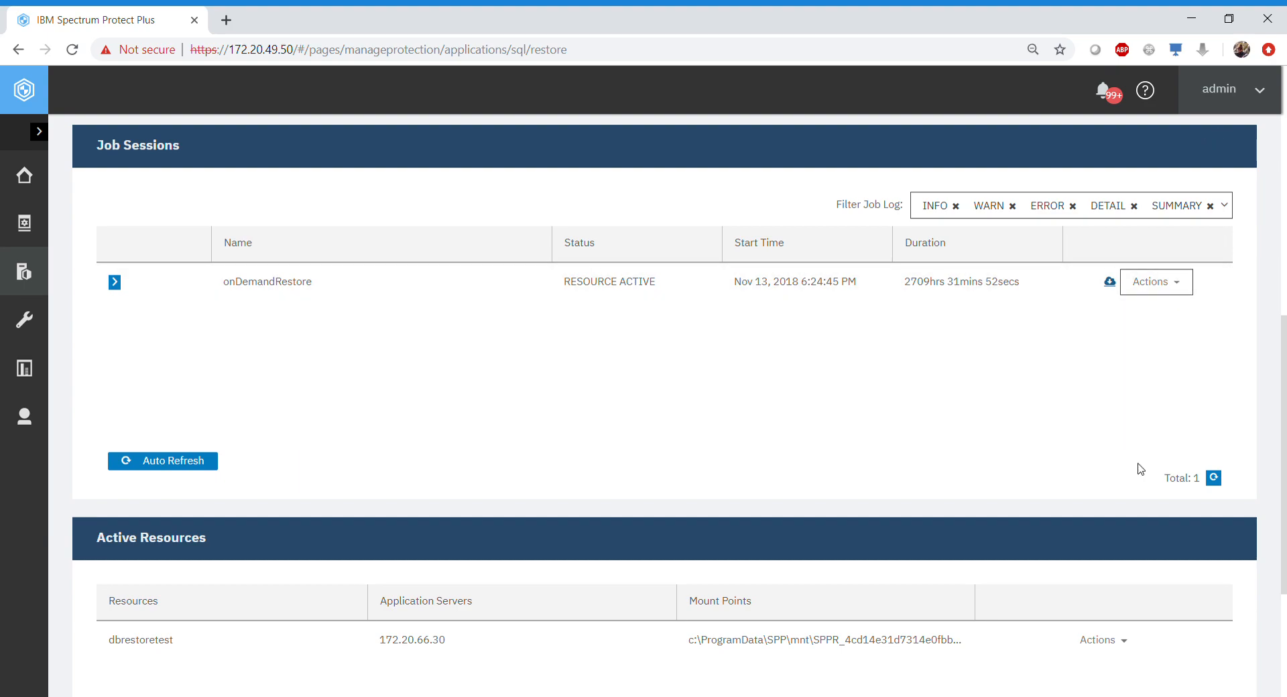
{"action": "left_click", "coordinate": [1215, 479]}
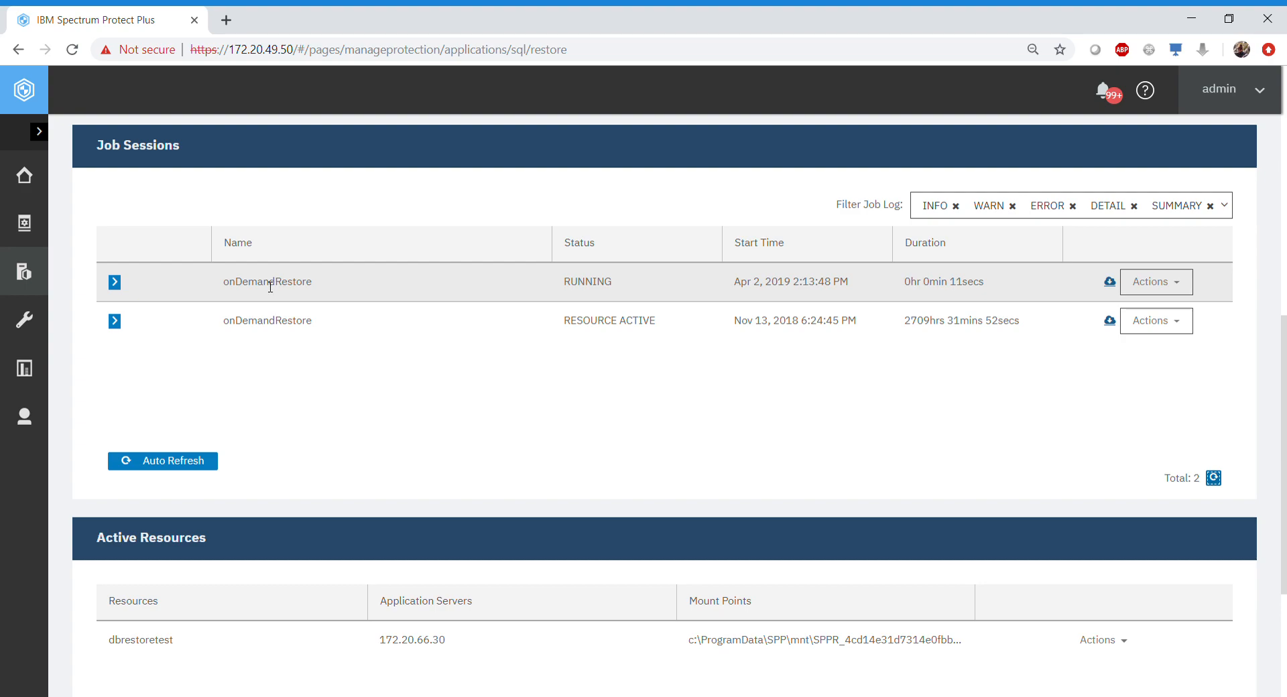
{"action": "scroll", "coordinate": [494, 476], "scroll_direction": "down", "scroll_amount": 3}
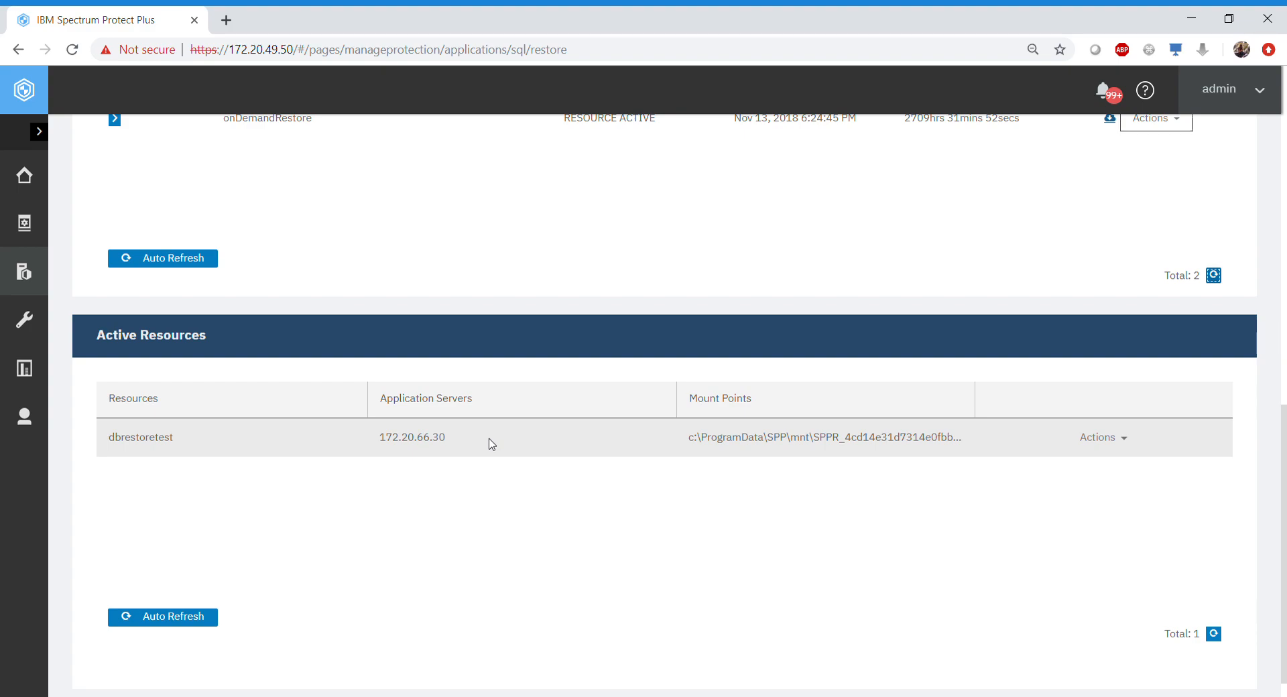
{"action": "left_click", "coordinate": [1100, 441]}
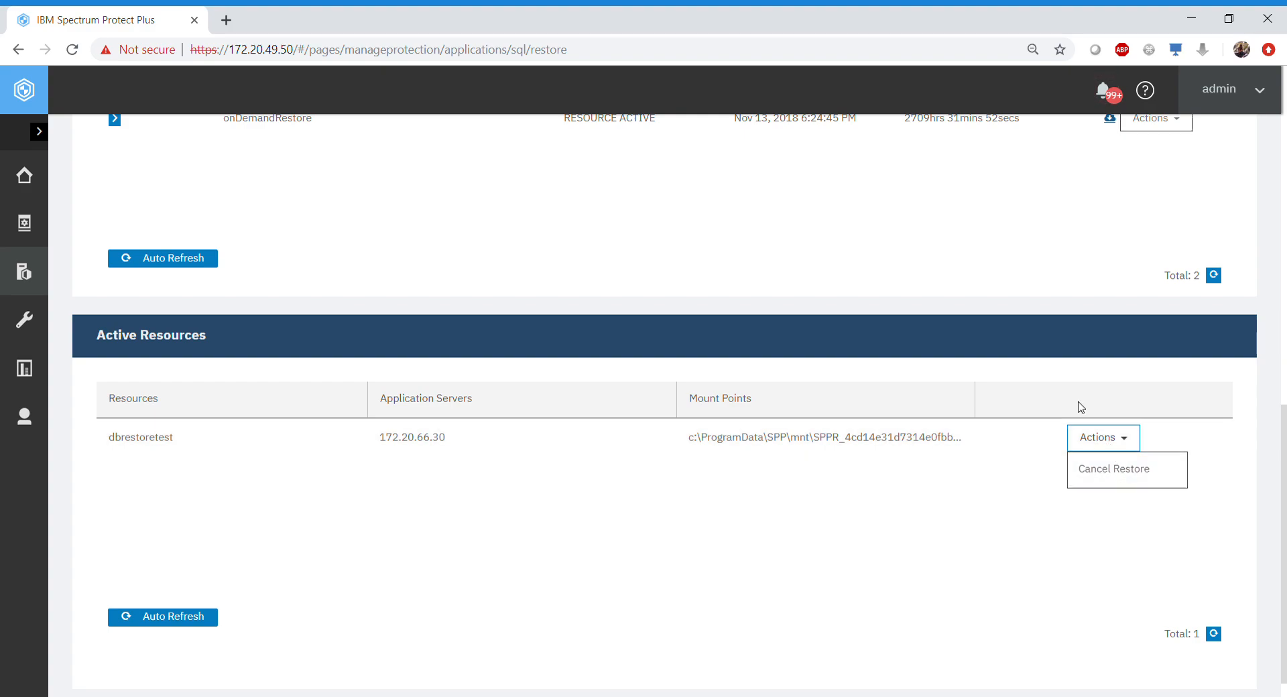
{"action": "scroll", "coordinate": [1081, 407], "scroll_direction": "up", "scroll_amount": 15}
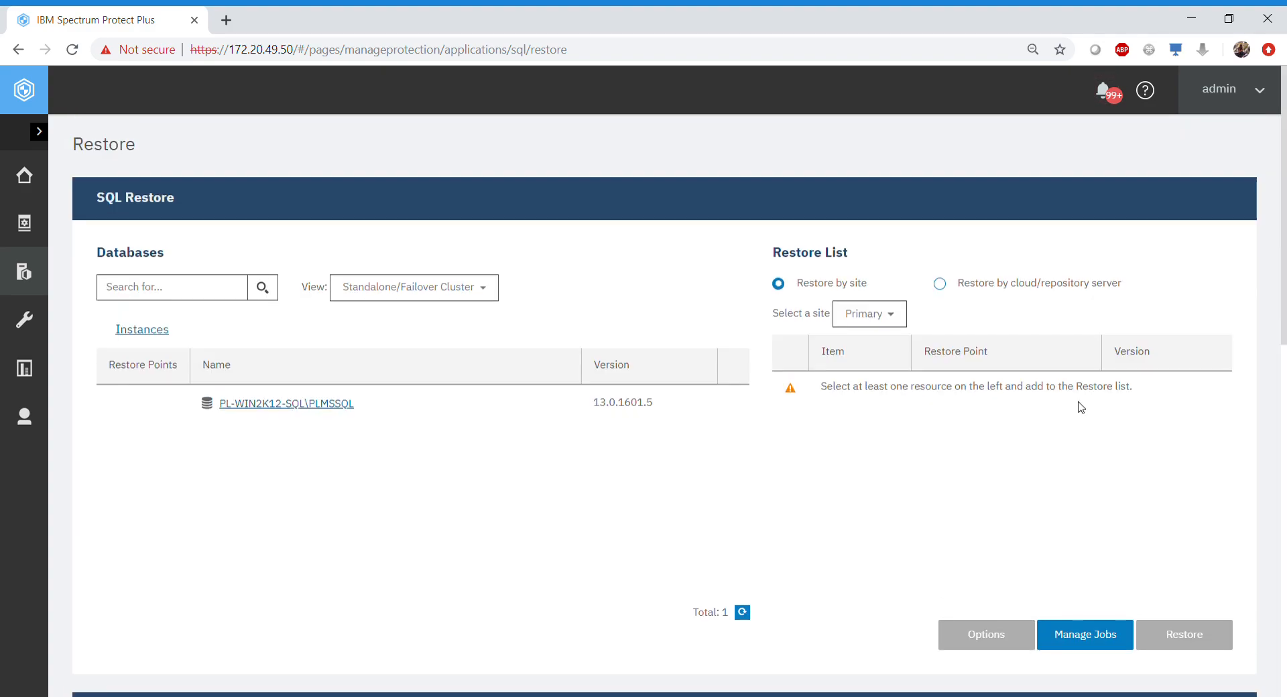